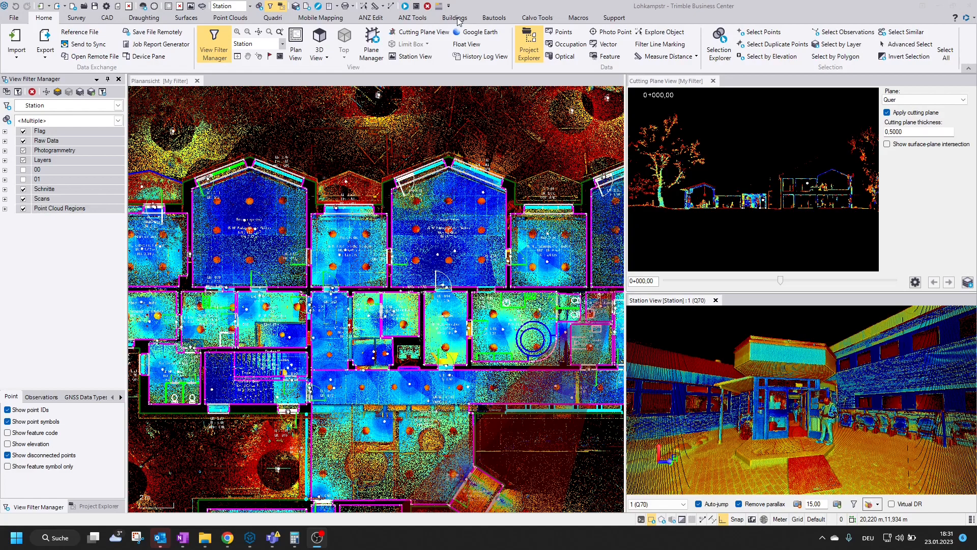
# Step: Check the Buildings ribbon, switch to the Chrome help page and read its instructions for resetting the ribbon
pyautogui.click(455, 18)
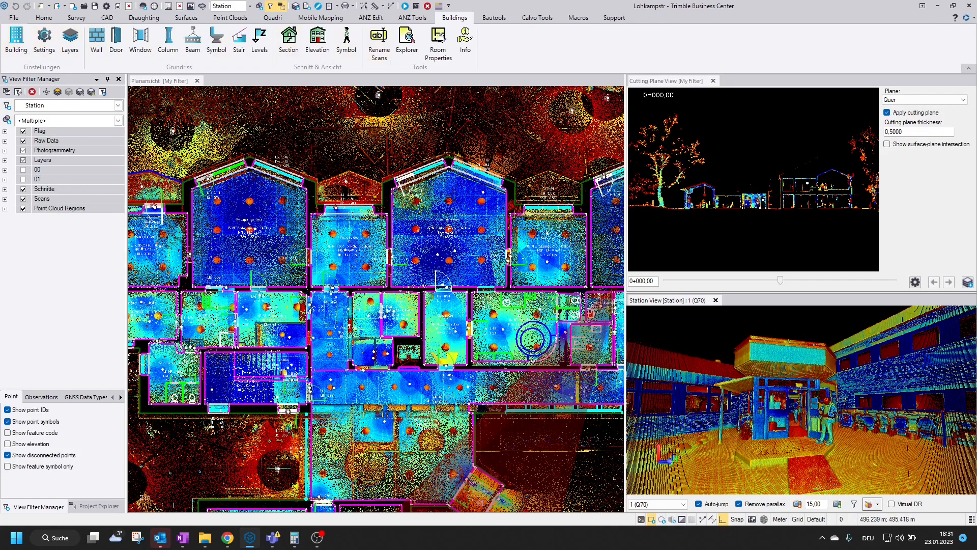
pyautogui.click(228, 538)
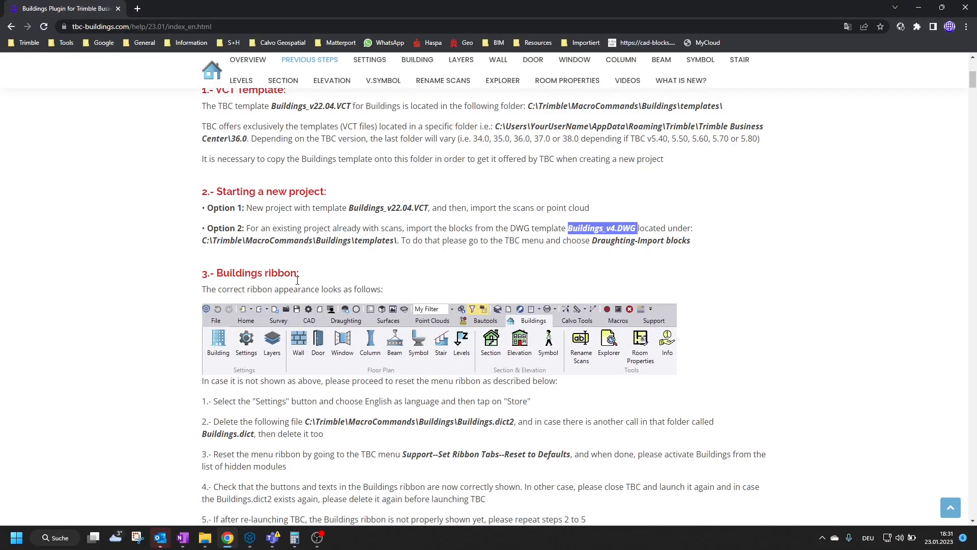
pyautogui.scroll(-3, 278, 250)
pyautogui.moveTo(198, 126); pyautogui.dragTo(444, 147)
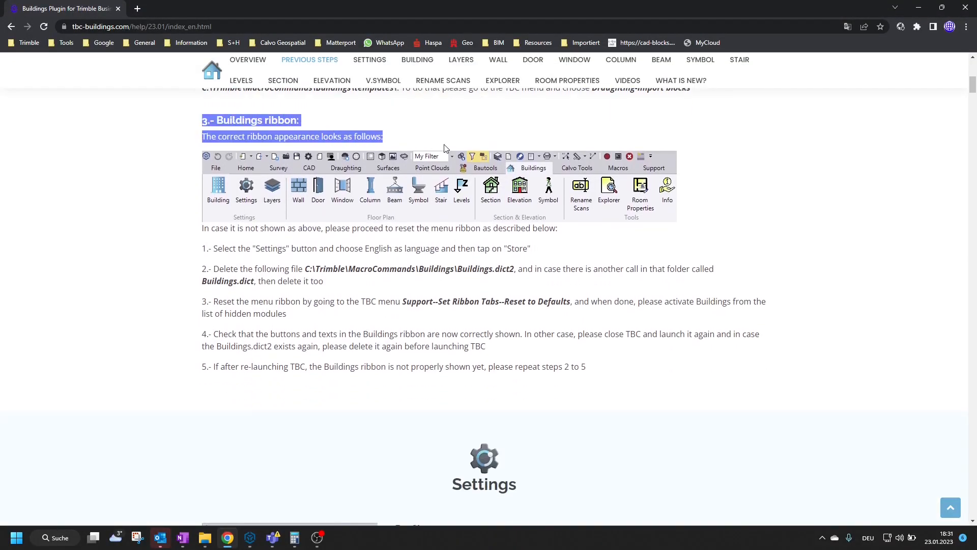
pyautogui.click(402, 116)
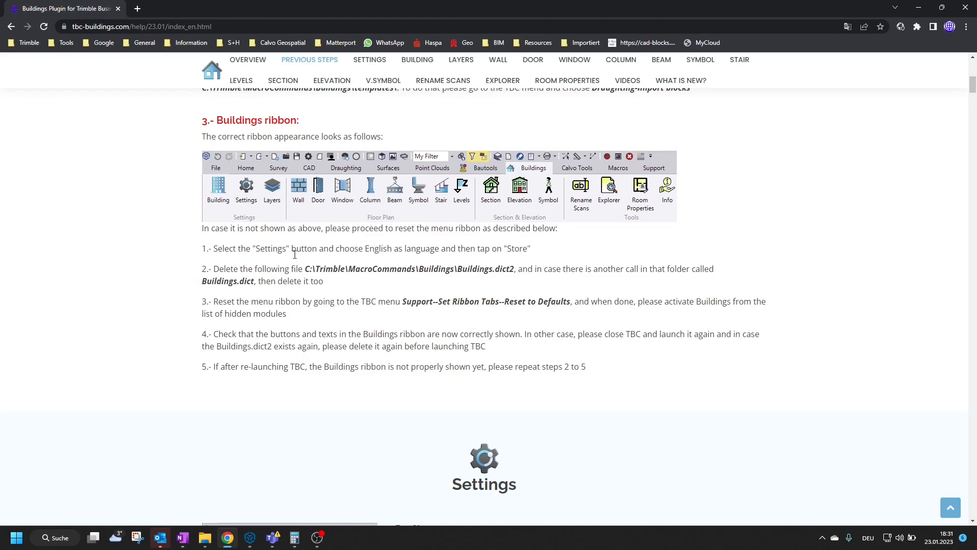
pyautogui.moveTo(390, 251); pyautogui.dragTo(540, 249)
pyautogui.moveTo(368, 250); pyautogui.dragTo(369, 250)
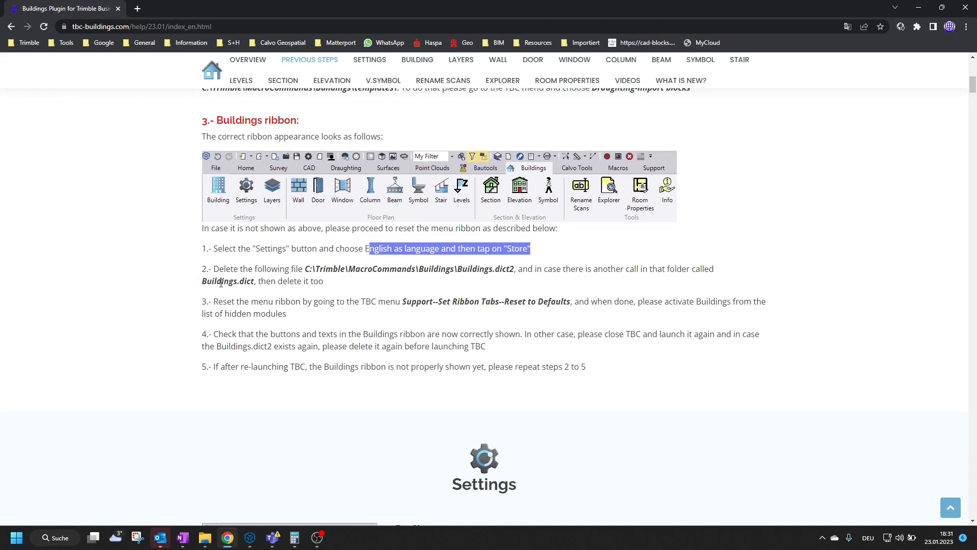
pyautogui.moveTo(453, 270); pyautogui.dragTo(516, 270)
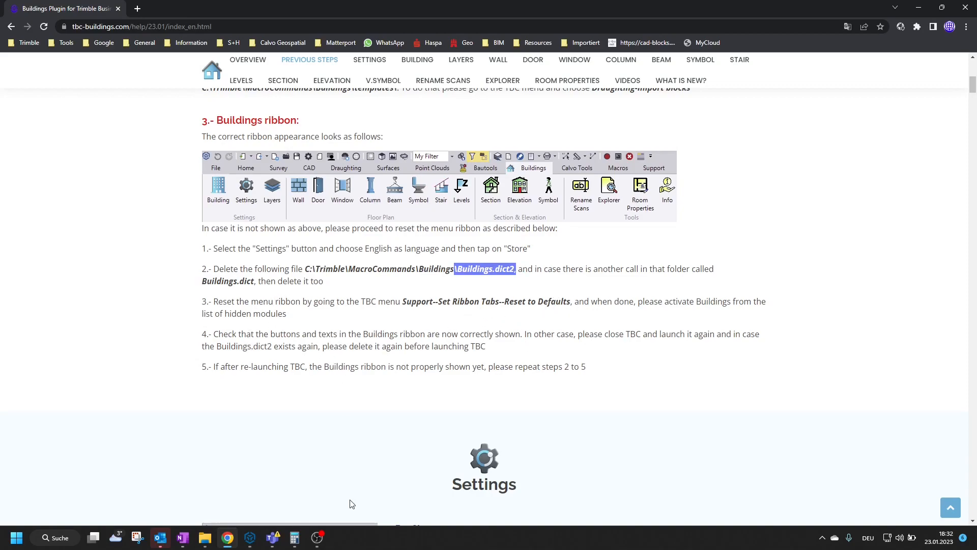
# Step: Switch to File Explorer and delete Buildings.dict2 from the Trimble MacroCommands\Buildings folder
pyautogui.click(205, 537)
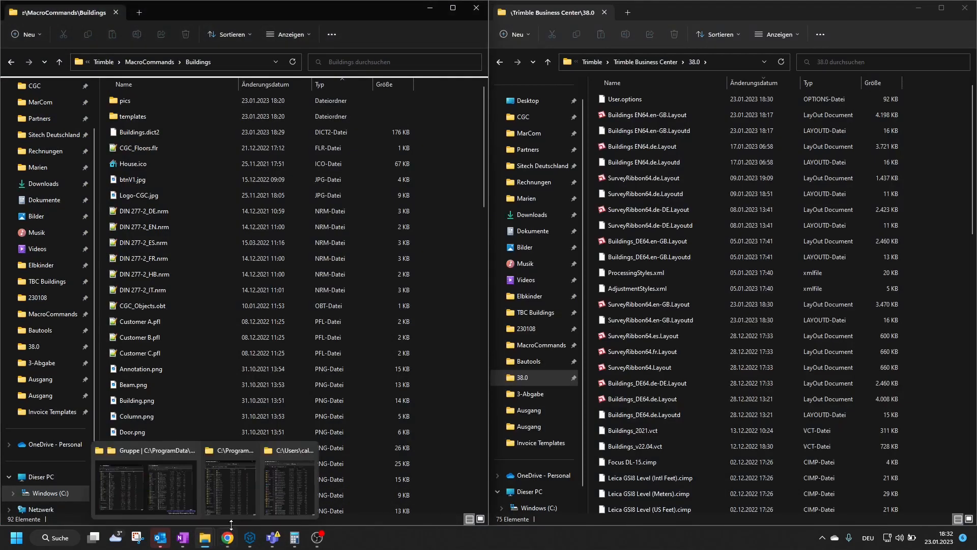
pyautogui.click(284, 499)
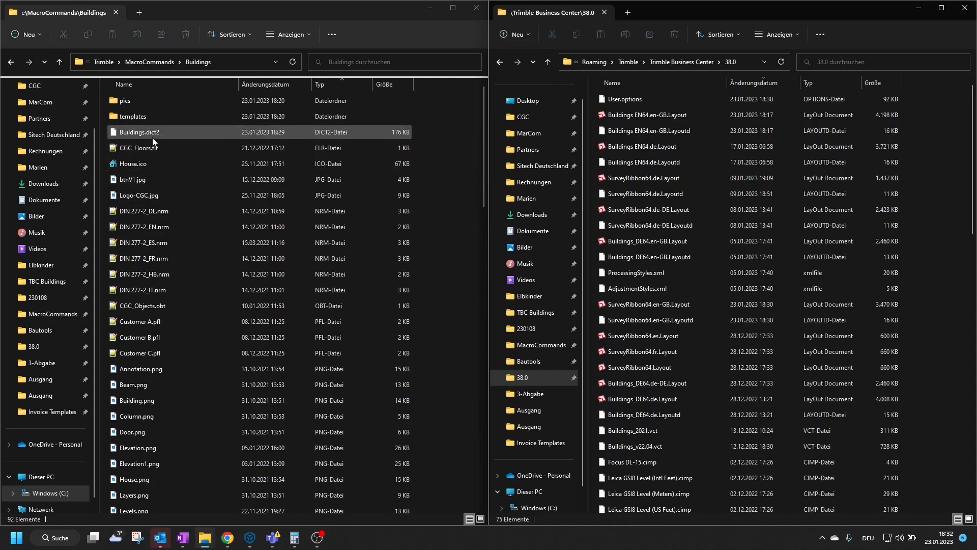
pyautogui.click(154, 132)
pyautogui.click(237, 62)
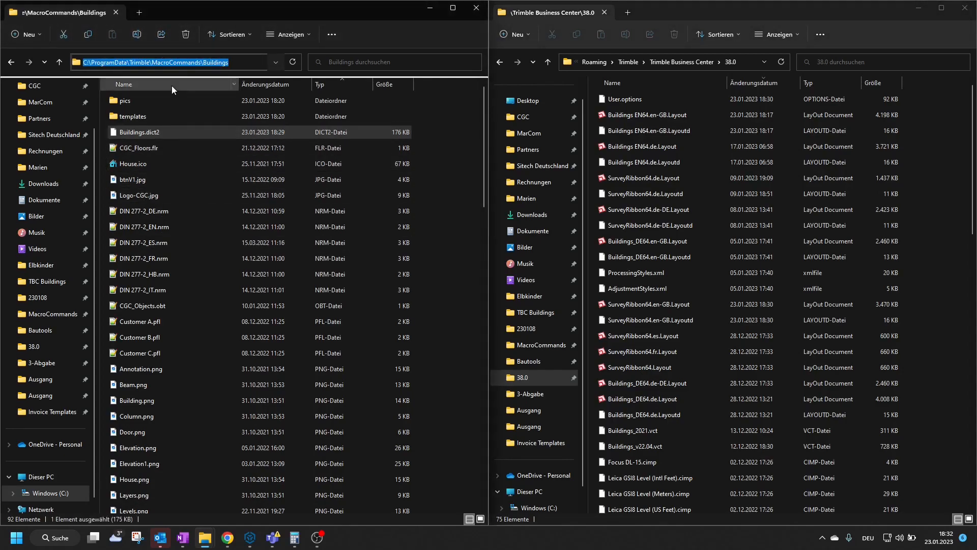
pyautogui.click(145, 132)
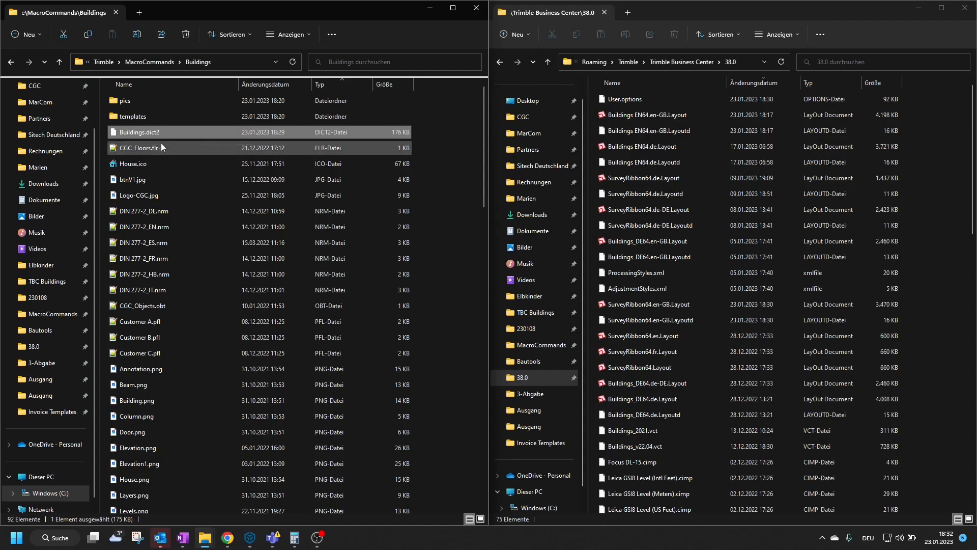
pyautogui.press('Delete')
# Step: Switch back to Trimble Business Center and reset the ribbon tabs to their defaults
pyautogui.click(254, 540)
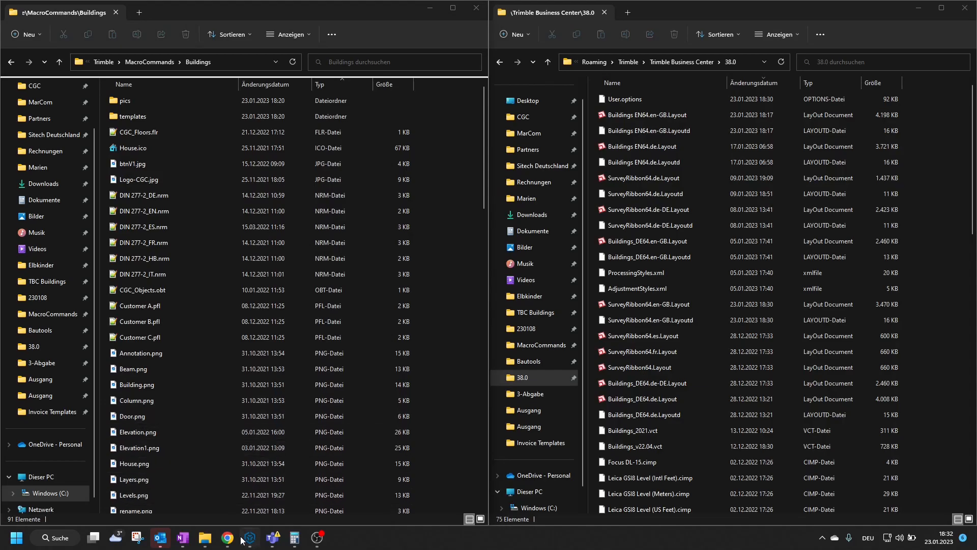
pyautogui.click(249, 537)
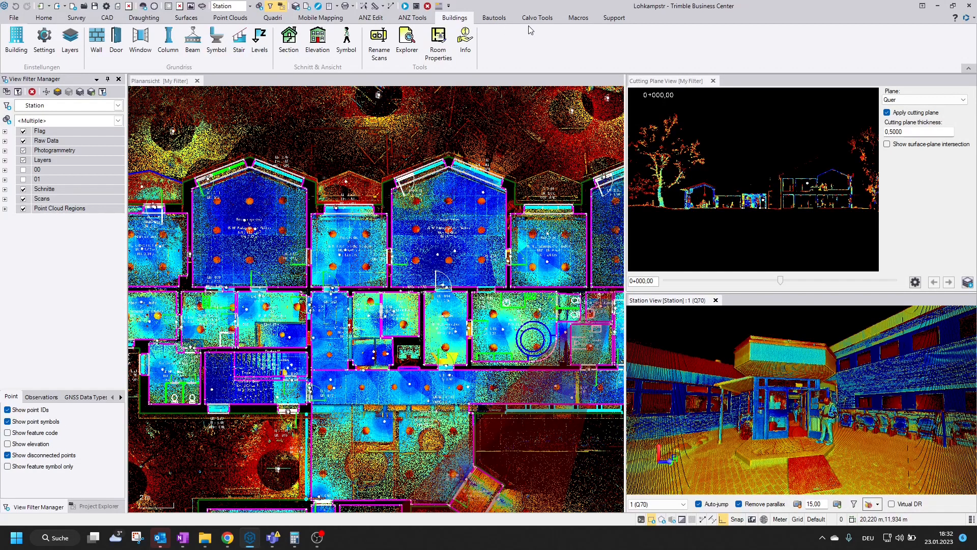
pyautogui.click(614, 17)
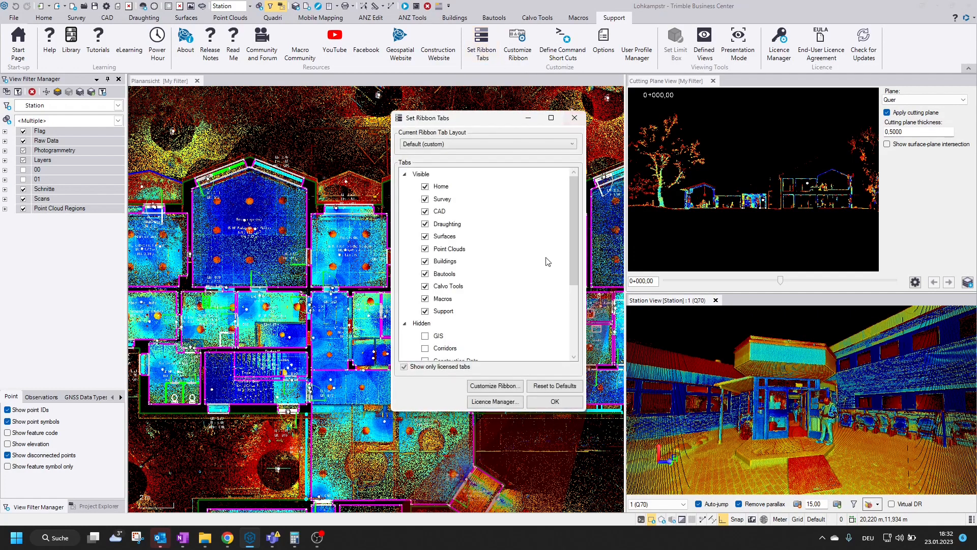
pyautogui.click(557, 389)
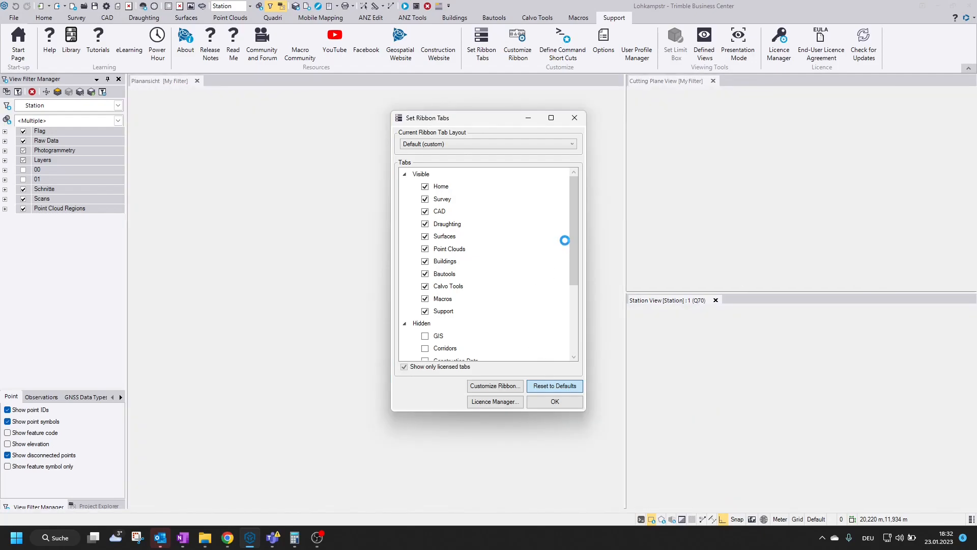
# Step: Make the hidden Buildings and Bautools ribbon tabs visible
pyautogui.scroll(-3, 576, 235)
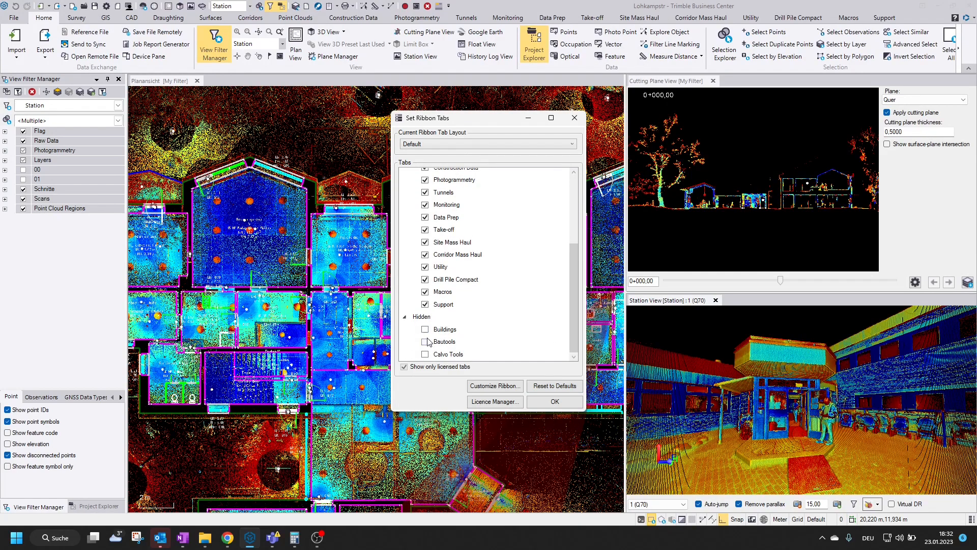
pyautogui.click(426, 330)
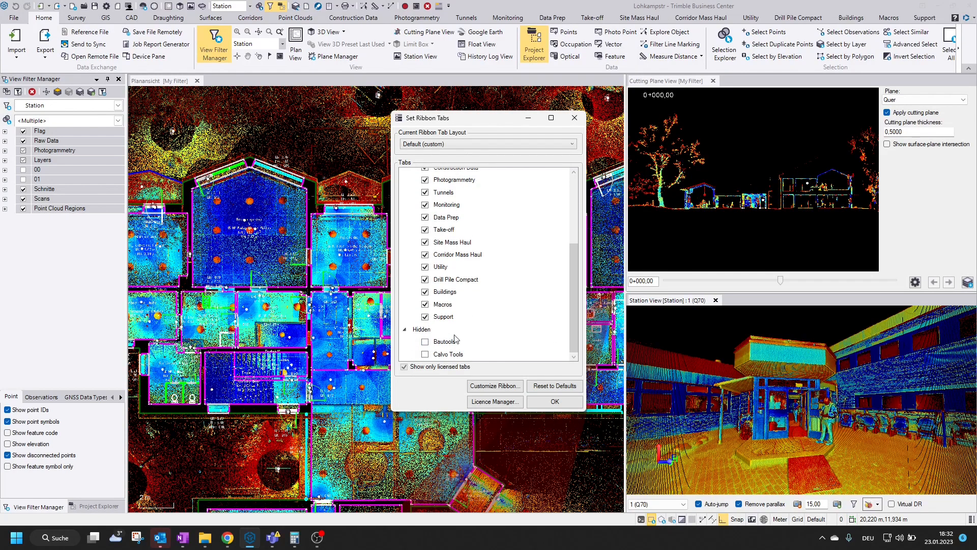
pyautogui.click(427, 345)
# Step: Hide the Site Mass Haul, Corridor Mass Haul, Utility, Drill Pile Compact, Take-off, Data Prep, Monitoring, Tunnels and Photogrammetry ribbon tabs
pyautogui.click(426, 242)
pyautogui.click(425, 242)
pyautogui.click(426, 242)
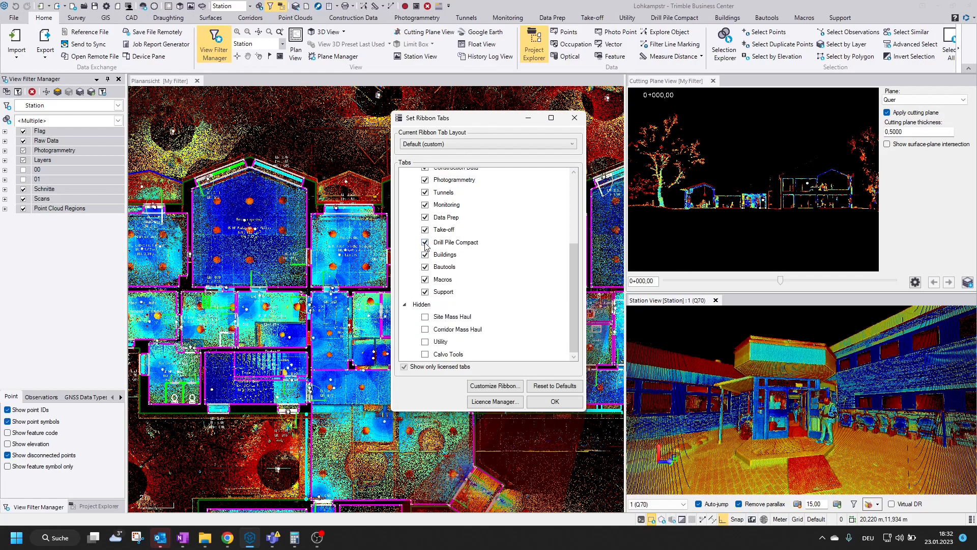
pyautogui.click(425, 242)
pyautogui.click(426, 230)
pyautogui.click(426, 218)
pyautogui.click(426, 205)
pyautogui.click(425, 193)
pyautogui.click(426, 180)
# Step: Hide the Construction Data, Corridors and GIS ribbon tabs
pyautogui.scroll(2, 464, 248)
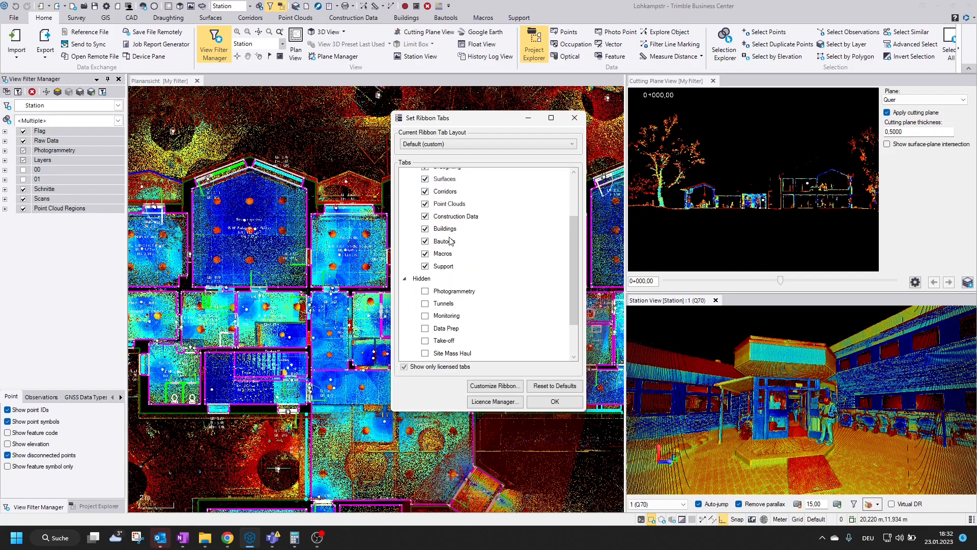
pyautogui.click(426, 217)
pyautogui.click(425, 192)
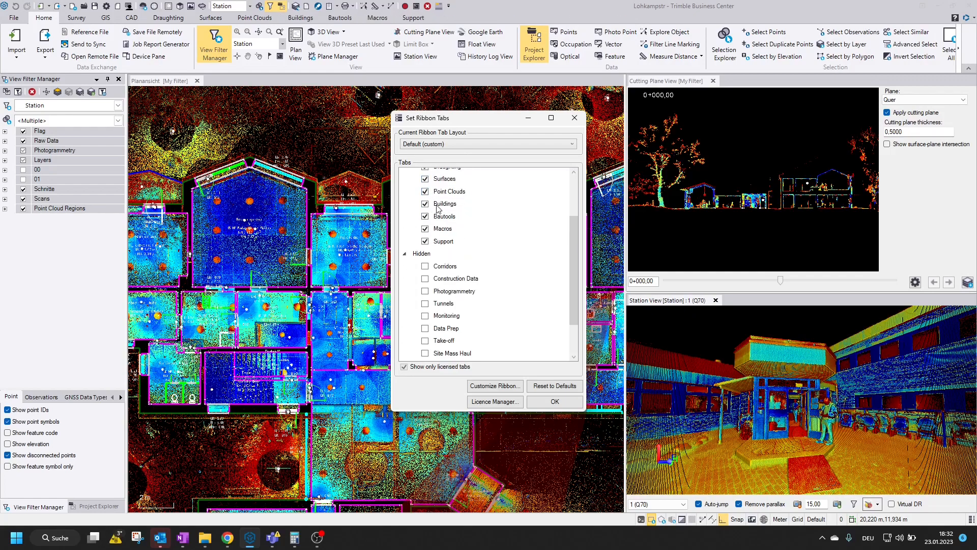
pyautogui.scroll(3, 430, 209)
pyautogui.click(425, 211)
# Step: Make the Calvo Tools ribbon tab visible, apply the tab layout and display the Buildings ribbon
pyautogui.scroll(-3, 488, 259)
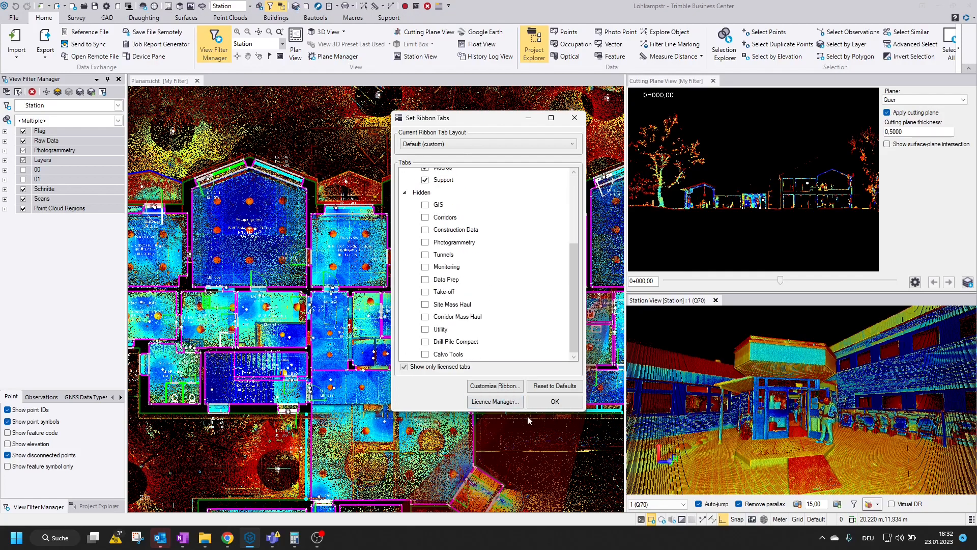
pyautogui.click(425, 354)
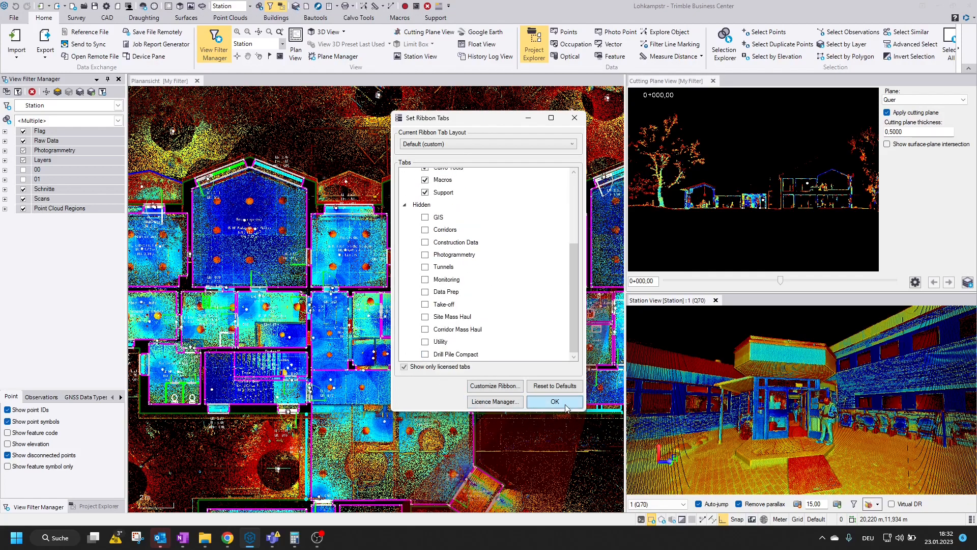
pyautogui.click(555, 401)
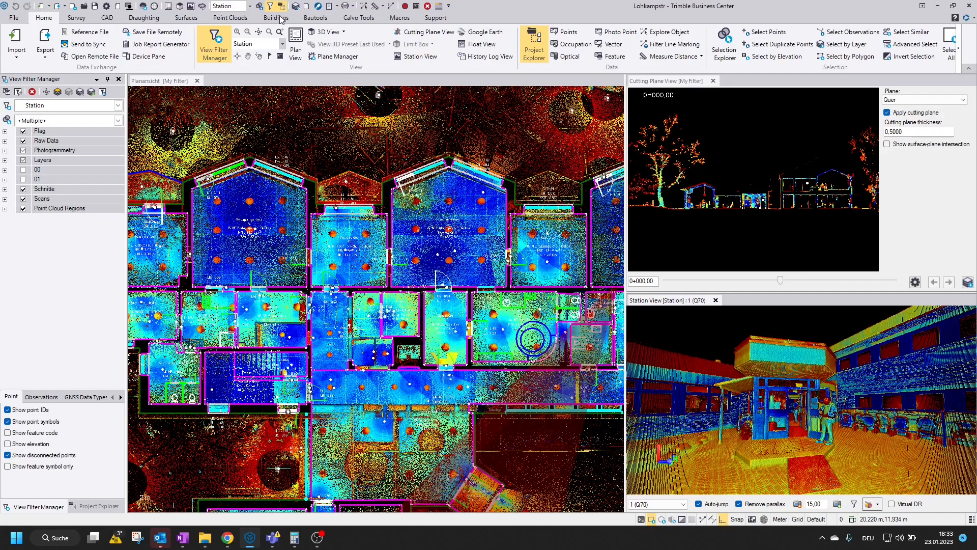
pyautogui.click(277, 18)
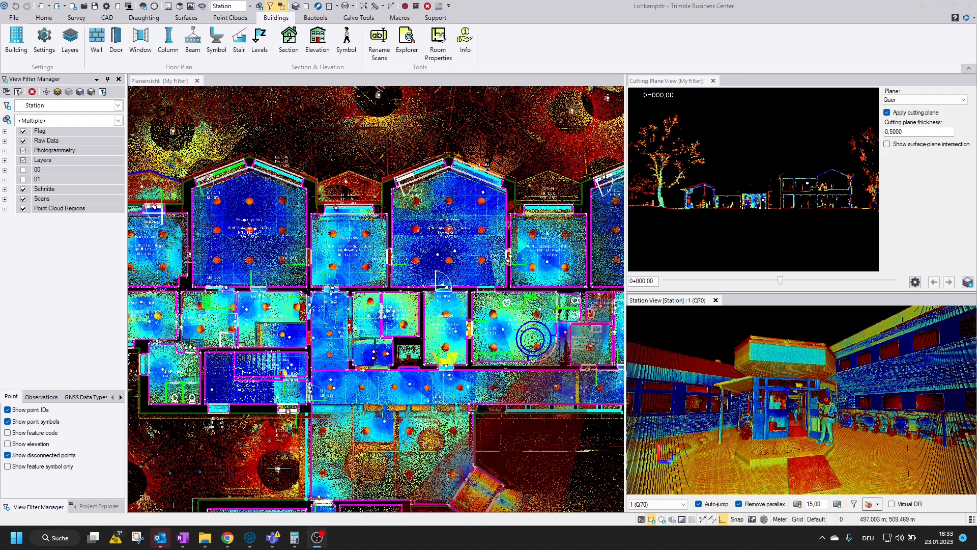
# Step: Find and run the CustomizeTools command from the command window to start customizing toolbars
pyautogui.moveTo(444, 266); pyautogui.dragTo(519, 266, button='middle')
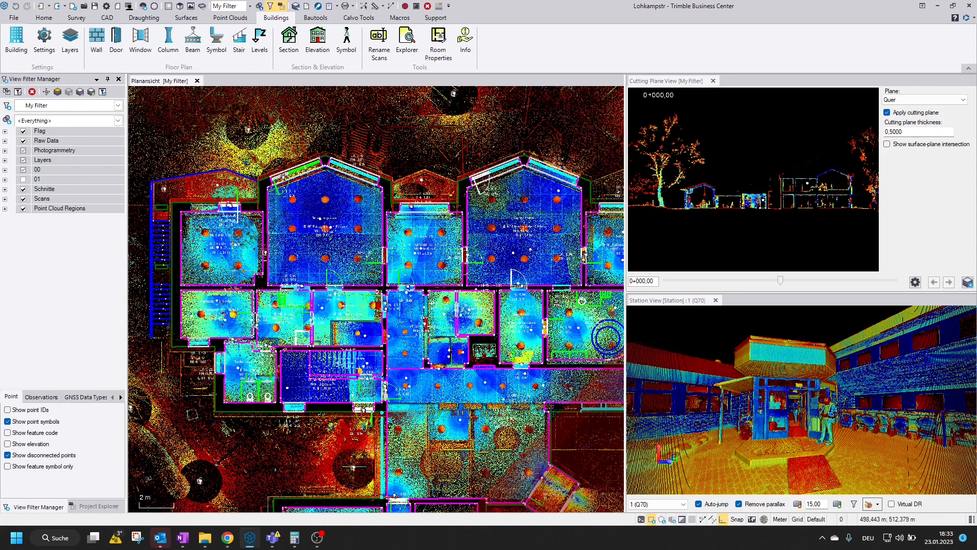
pyautogui.click(416, 7)
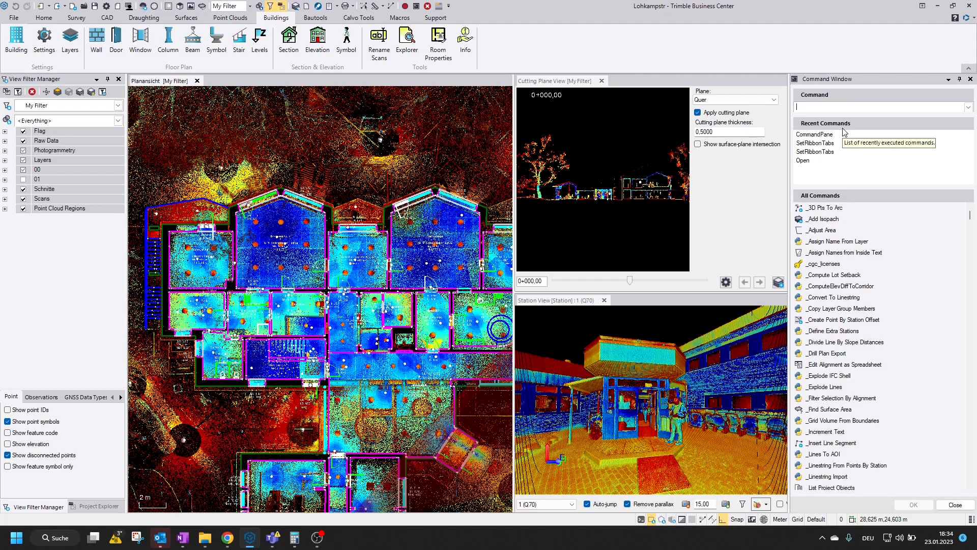
pyautogui.write('custo')
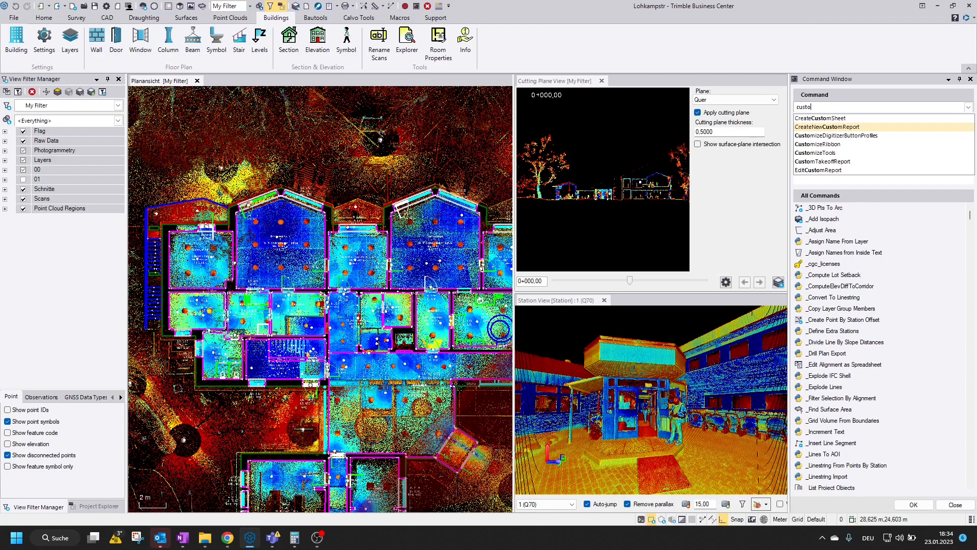
pyautogui.click(873, 154)
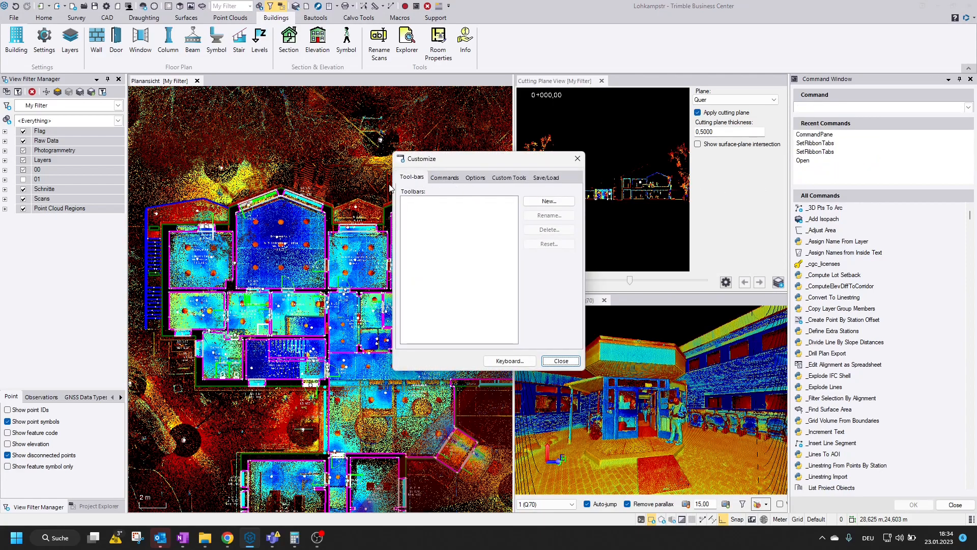
# Step: Create a new toolbar named "Buildings 1" with its location set to Floating
pyautogui.click(548, 202)
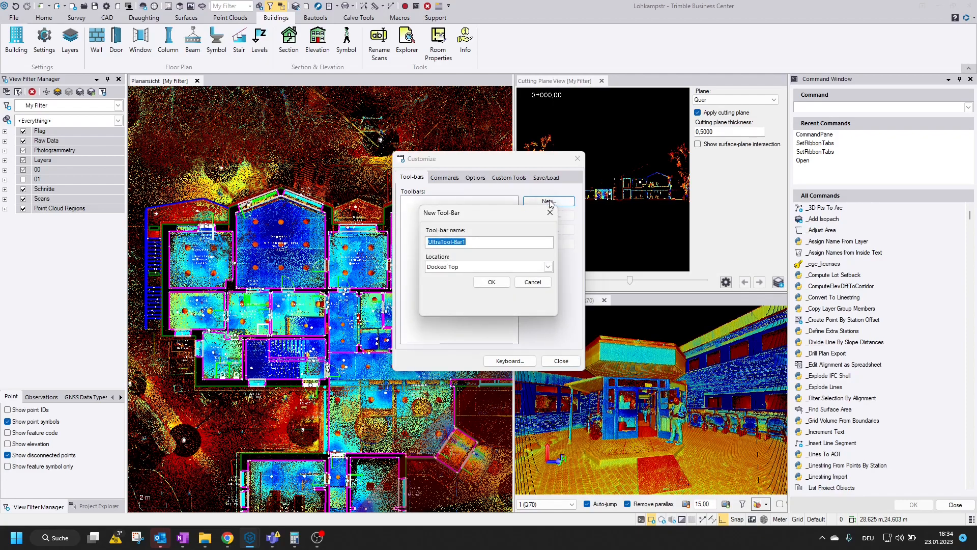
pyautogui.write('Buji')
pyautogui.click(549, 269)
pyautogui.click(475, 312)
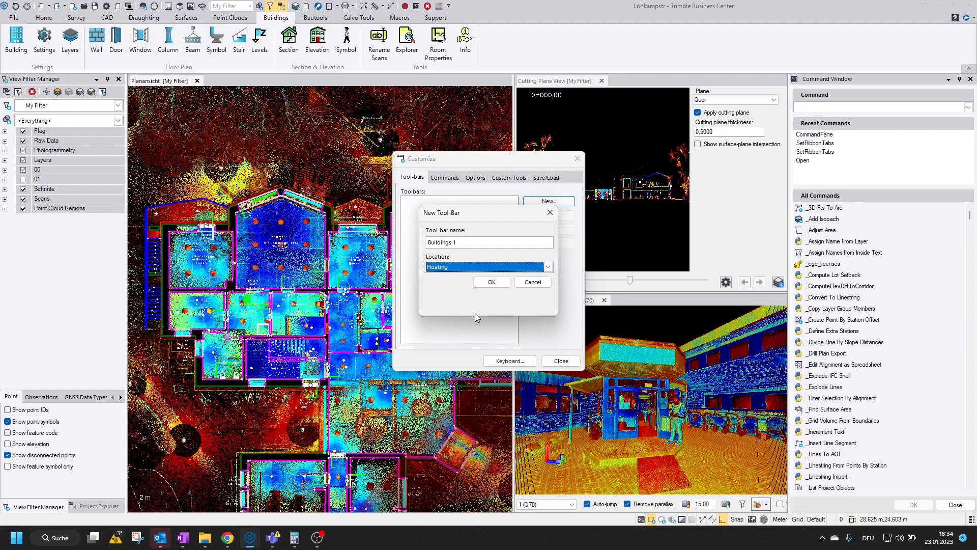
pyautogui.click(490, 281)
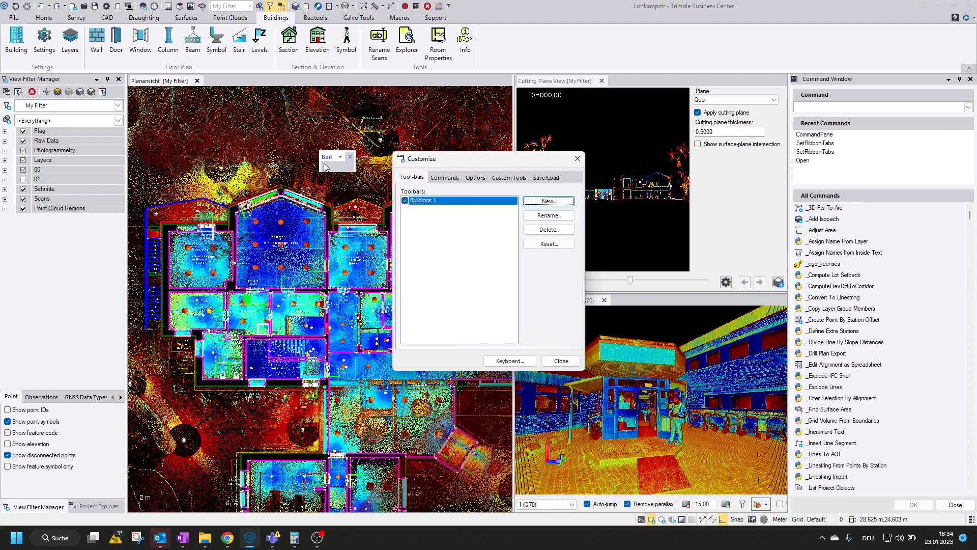
# Step: Enable large icons on menus and on toolbars in the customization options
pyautogui.click(469, 179)
pyautogui.click(416, 253)
pyautogui.click(416, 265)
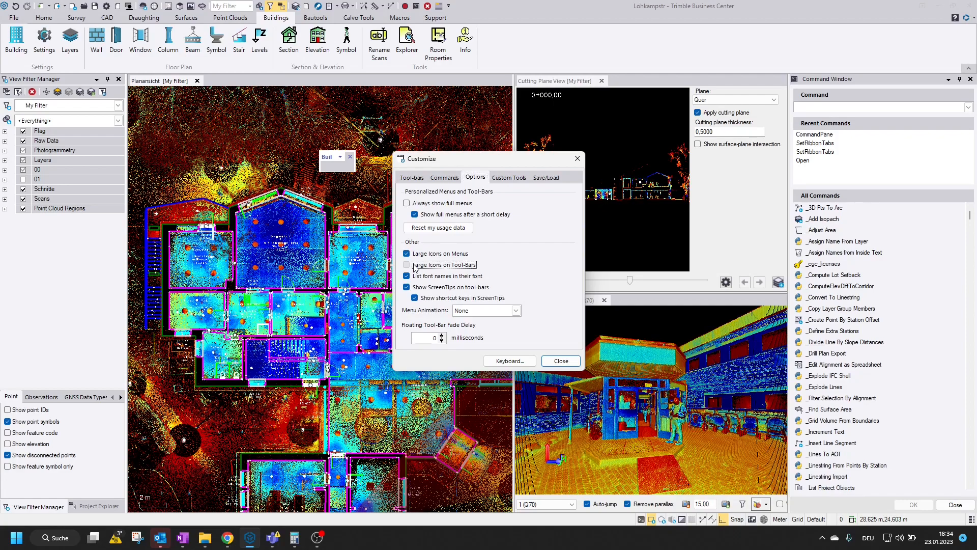
# Step: Add the Save command from the All Commands category to the Buildings 1 floating toolbar
pyautogui.click(444, 177)
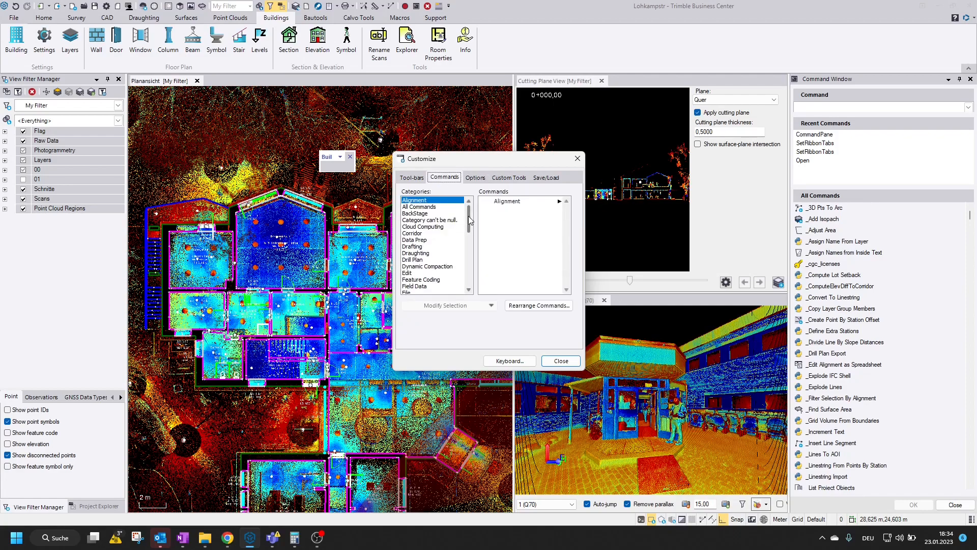
pyautogui.moveTo(469, 216); pyautogui.dragTo(476, 266)
pyautogui.click(415, 213)
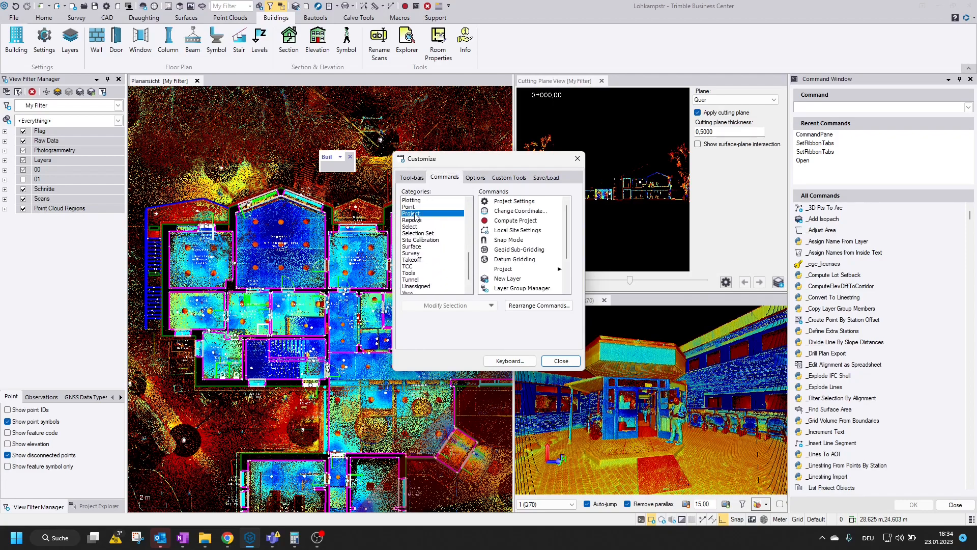
pyautogui.scroll(10, 426, 226)
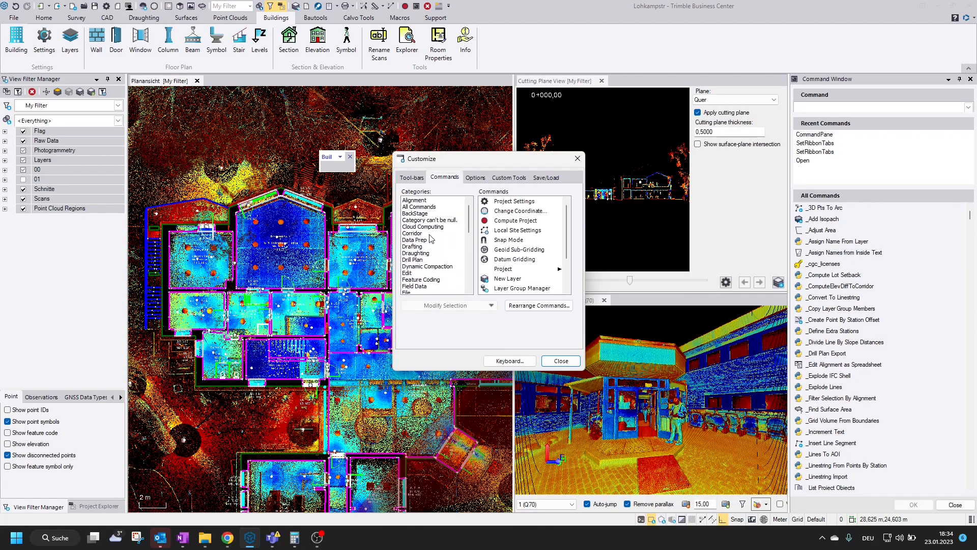
pyautogui.click(425, 207)
pyautogui.moveTo(491, 212); pyautogui.dragTo(239, 139)
# Step: Add the Zoom Extents and Zoom commands from the View category to the Buildings 1 toolbar, placing Zoom directly after Save
pyautogui.scroll(-10, 448, 242)
pyautogui.scroll(-3, 425, 283)
pyautogui.click(416, 287)
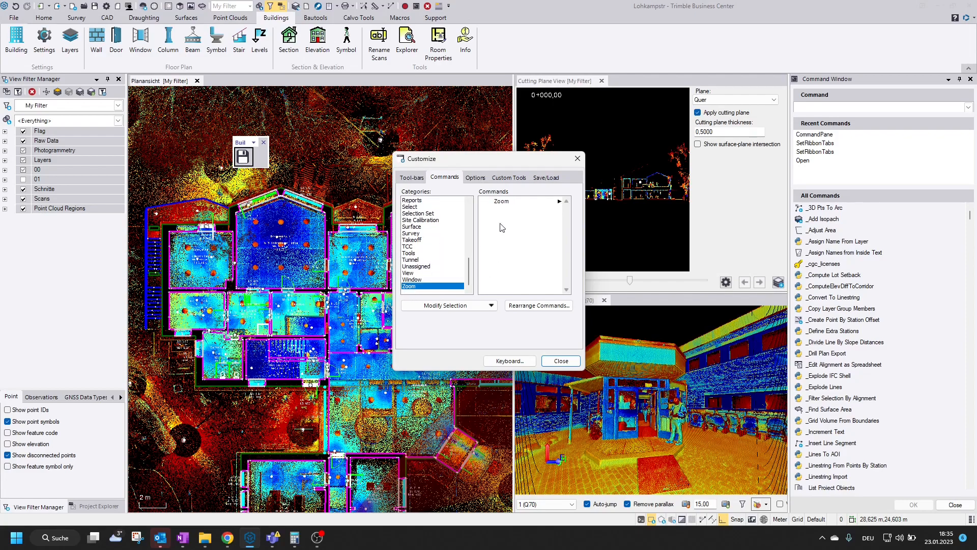
pyautogui.click(410, 273)
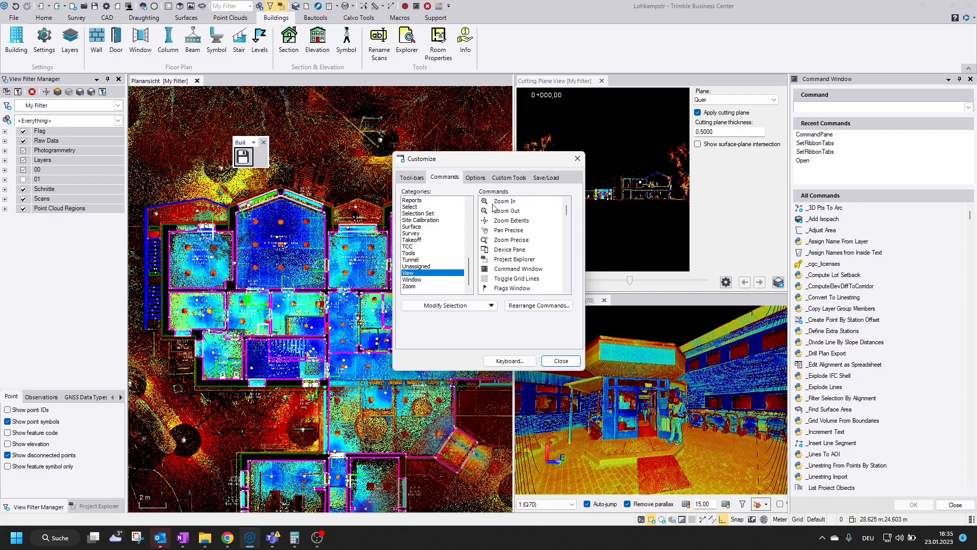
pyautogui.moveTo(509, 220); pyautogui.dragTo(258, 167)
pyautogui.scroll(-5, 529, 262)
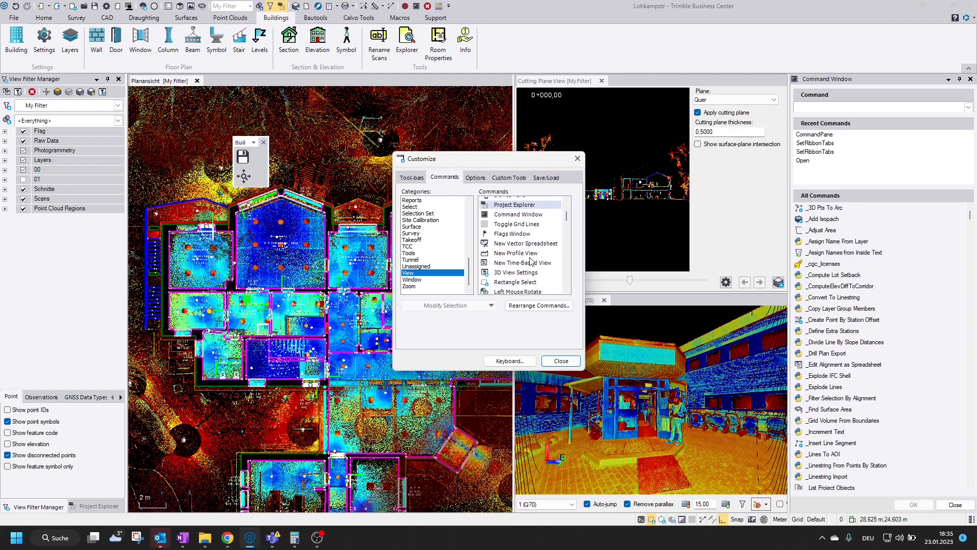
pyautogui.scroll(-2, 524, 270)
pyautogui.moveTo(502, 249); pyautogui.dragTo(242, 177)
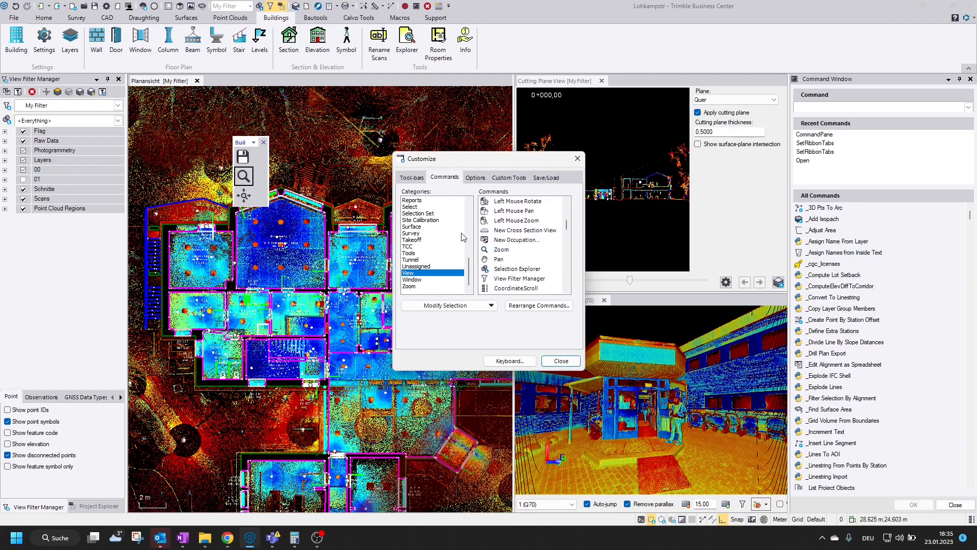
# Step: Add four defined view direction commands, including Top, to Buildings 1 and arrange the floating toolbar as a single horizontal row near the plan view's upper edge
pyautogui.scroll(-5, 527, 265)
pyautogui.scroll(-5, 524, 262)
pyautogui.moveTo(499, 277); pyautogui.dragTo(253, 203)
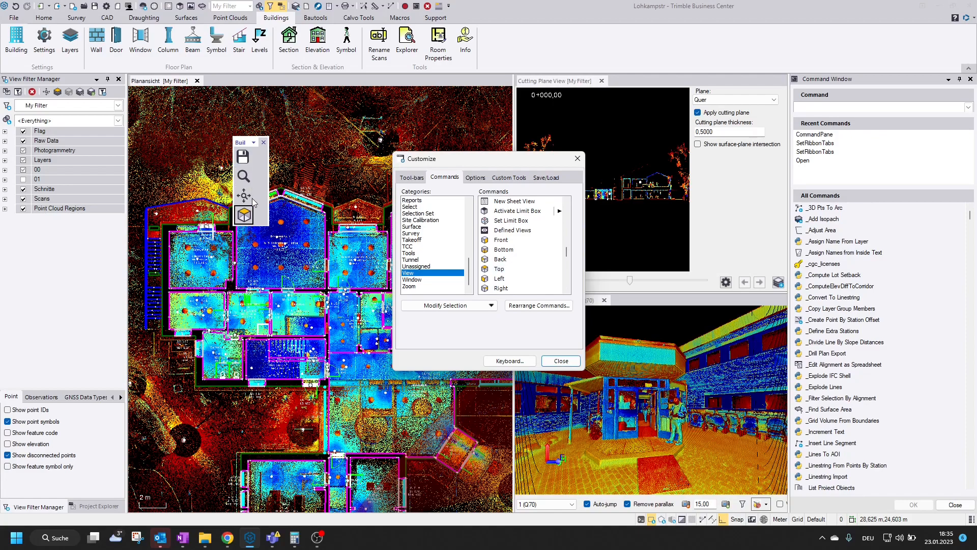
pyautogui.moveTo(500, 288); pyautogui.dragTo(244, 233)
pyautogui.moveTo(501, 289); pyautogui.dragTo(244, 250)
pyautogui.moveTo(507, 260); pyautogui.dragTo(245, 270)
pyautogui.scroll(-1, 527, 283)
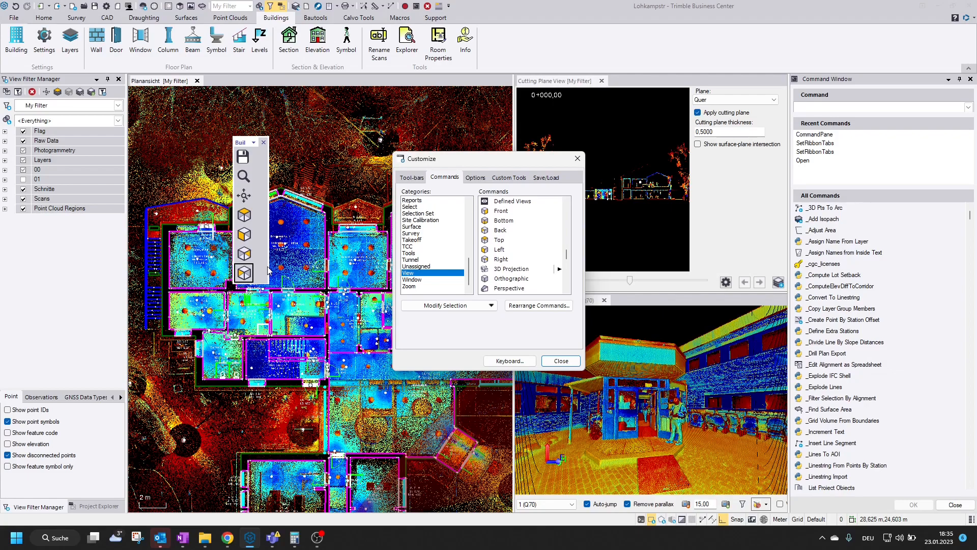
pyautogui.moveTo(268, 265); pyautogui.dragTo(465, 125)
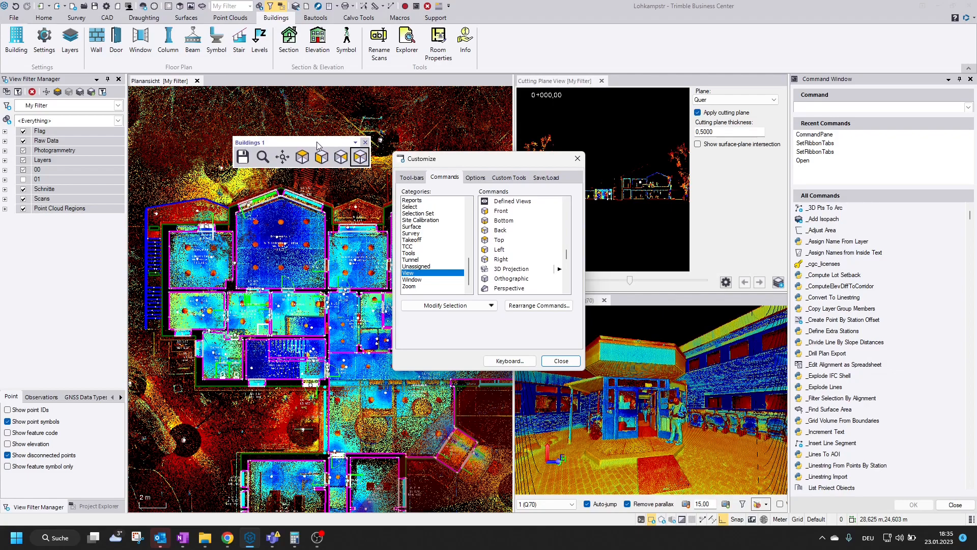
pyautogui.moveTo(318, 144); pyautogui.dragTo(253, 114)
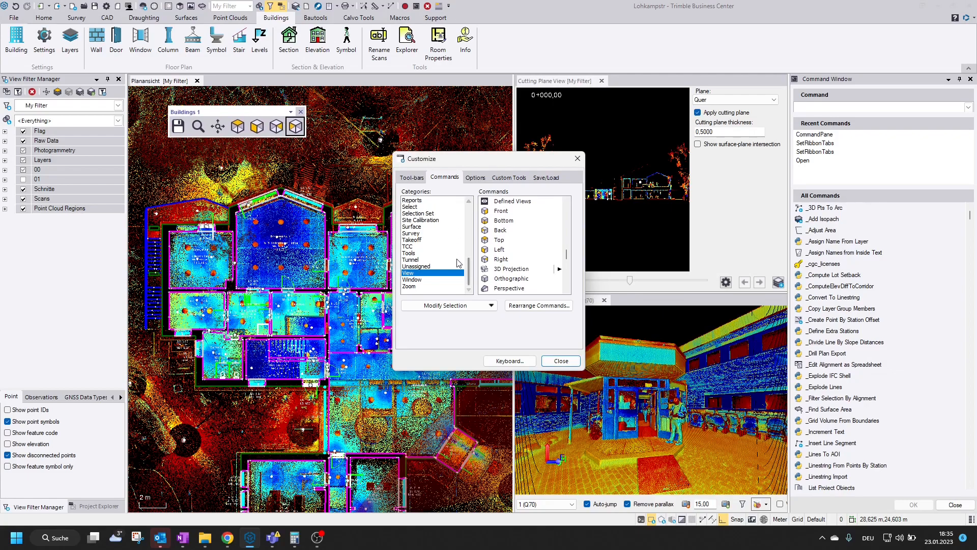
# Step: Add the last three of the five Render Point Cloud commands from the All Commands category to the Buildings 1 toolbar
pyautogui.moveTo(469, 272); pyautogui.dragTo(471, 211)
pyautogui.click(424, 207)
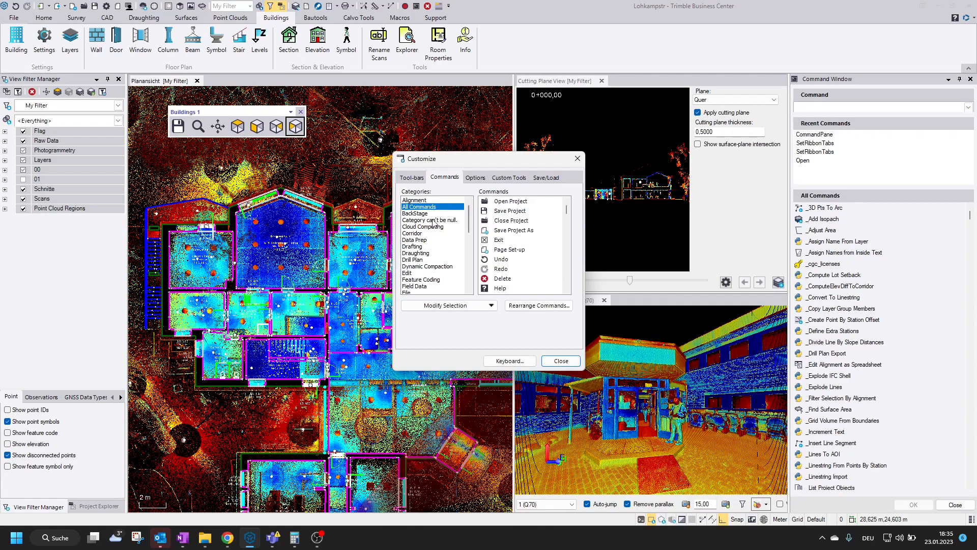
pyautogui.scroll(-10, 568, 282)
pyautogui.scroll(-15, 568, 283)
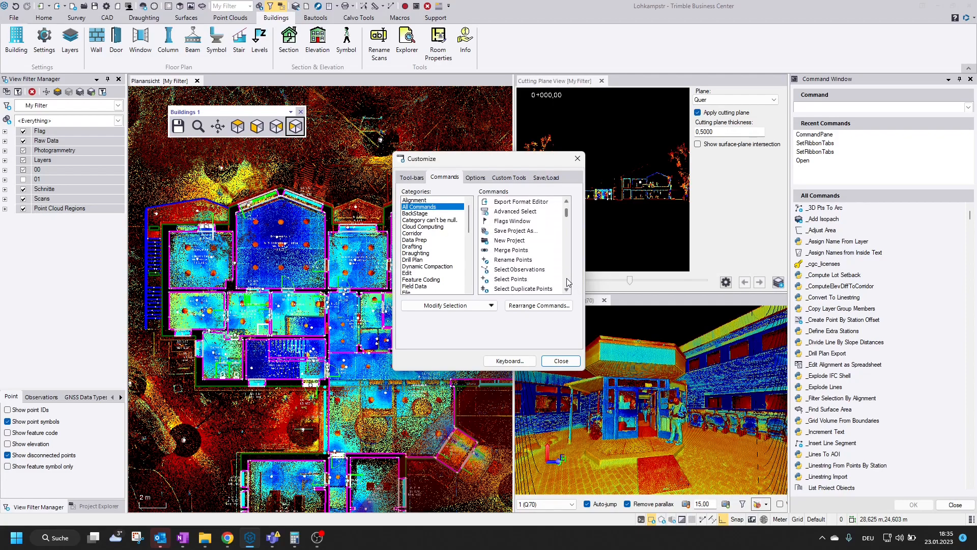
pyautogui.scroll(-15, 568, 283)
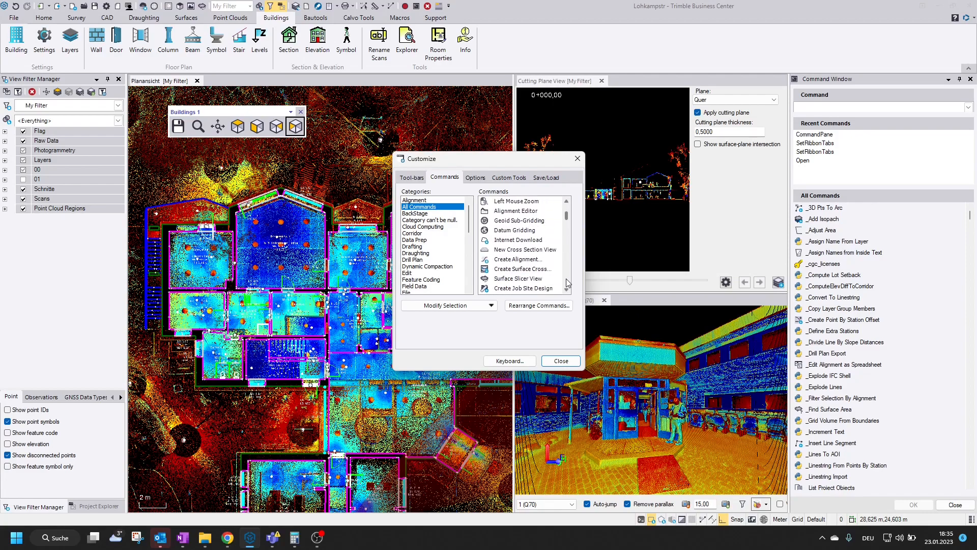
pyautogui.scroll(-15, 569, 283)
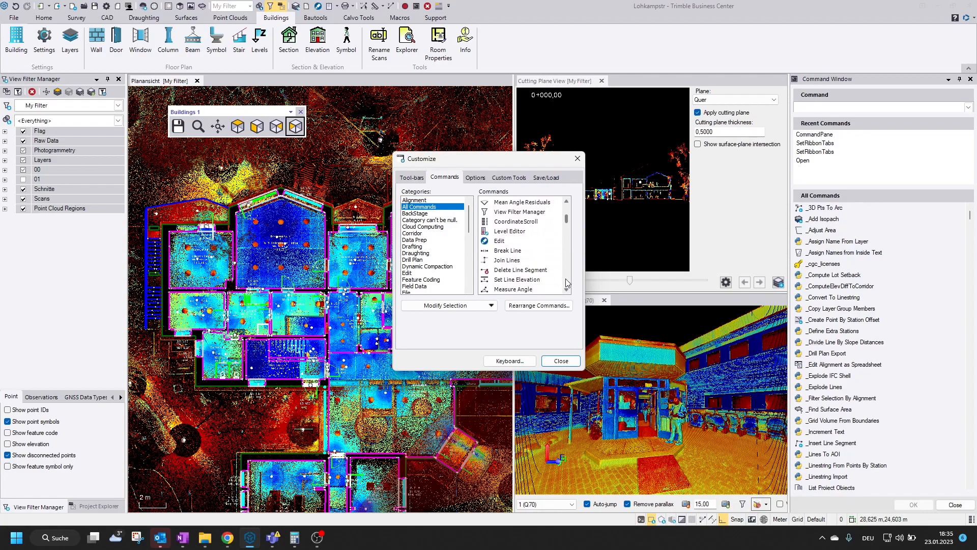
pyautogui.scroll(-15, 567, 283)
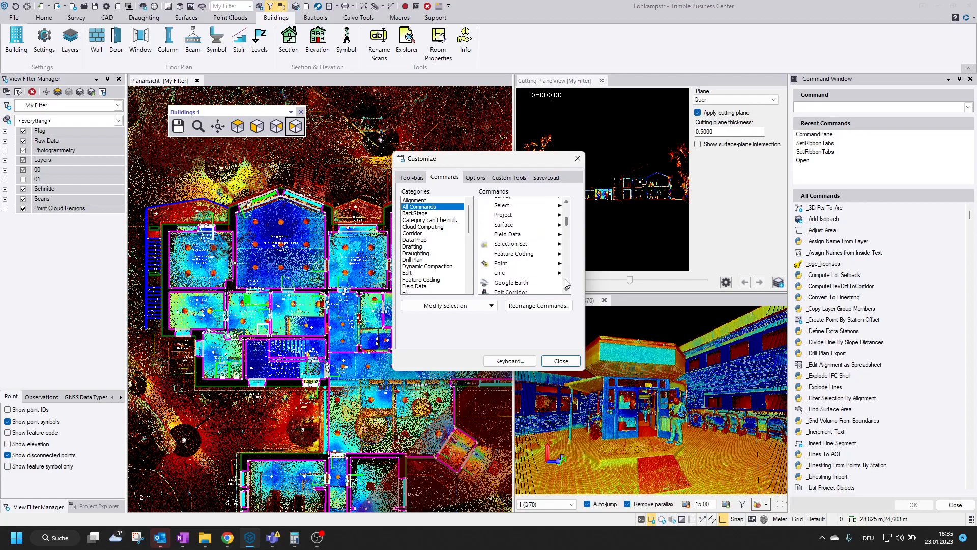
pyautogui.scroll(-15, 566, 283)
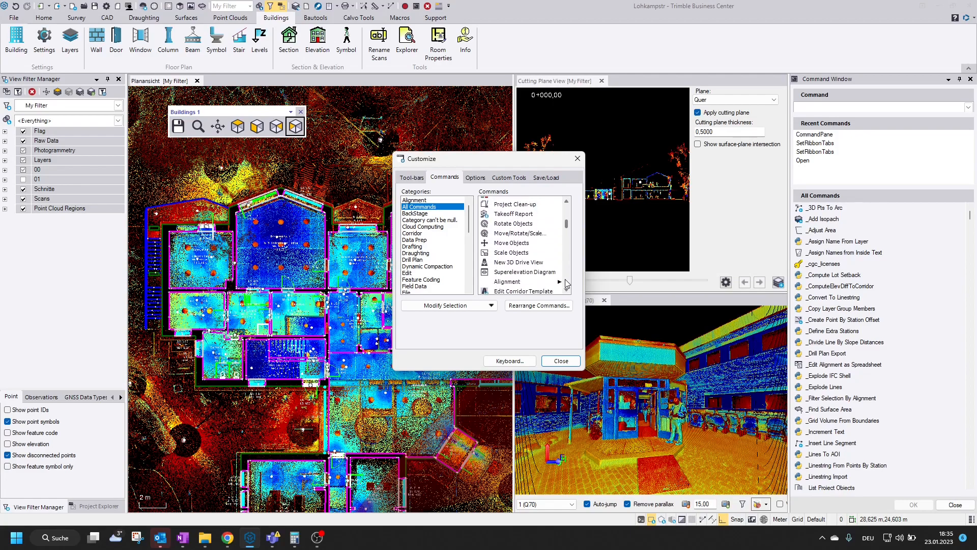
pyautogui.scroll(-10, 567, 283)
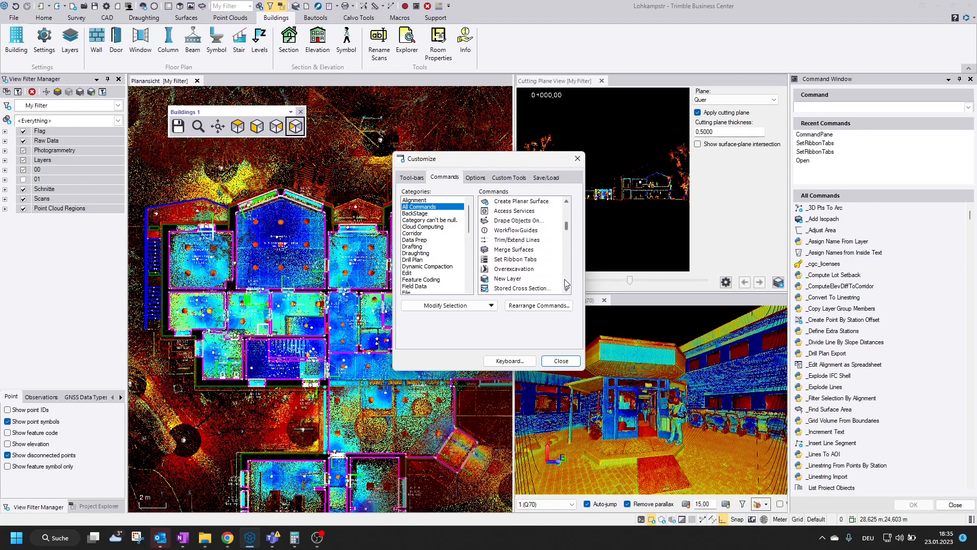
pyautogui.scroll(-2, 566, 283)
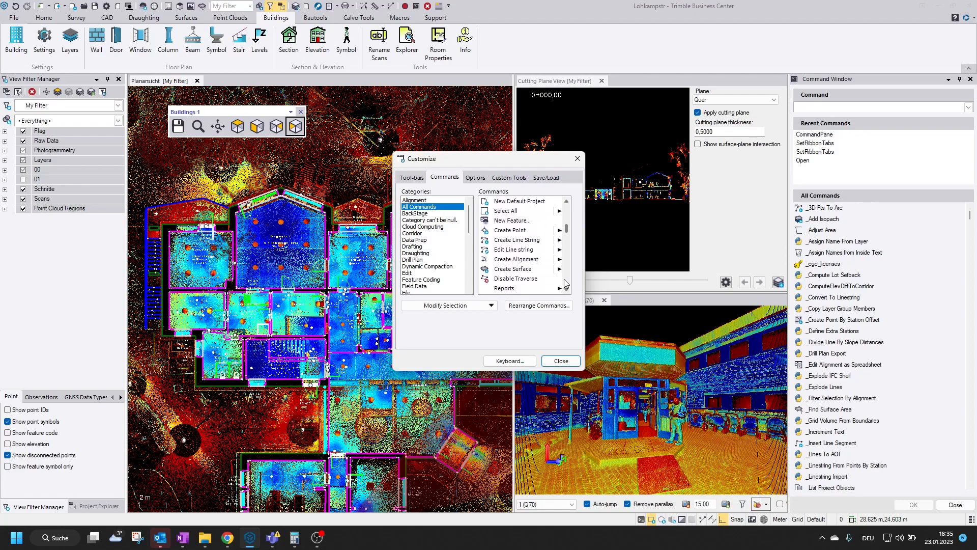
pyautogui.rightClick(514, 218)
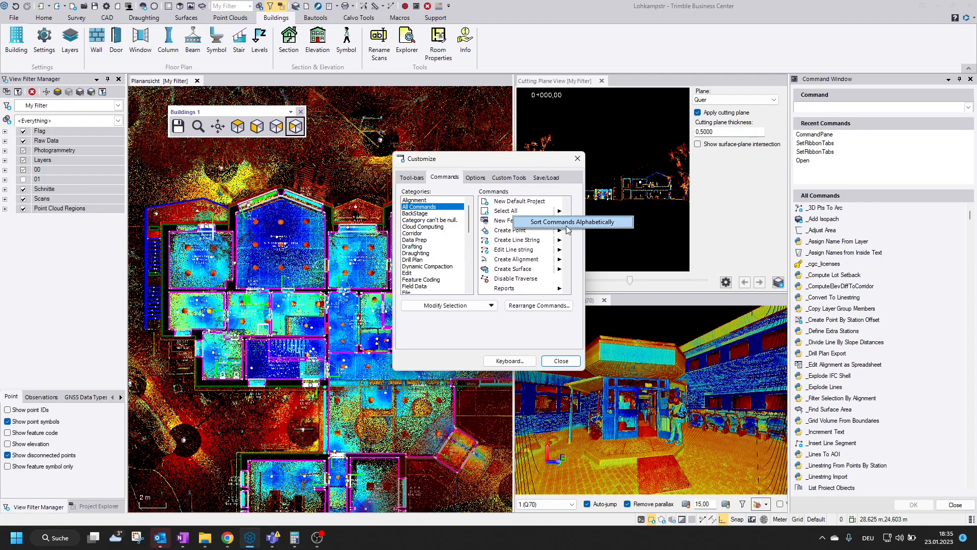
pyautogui.click(504, 233)
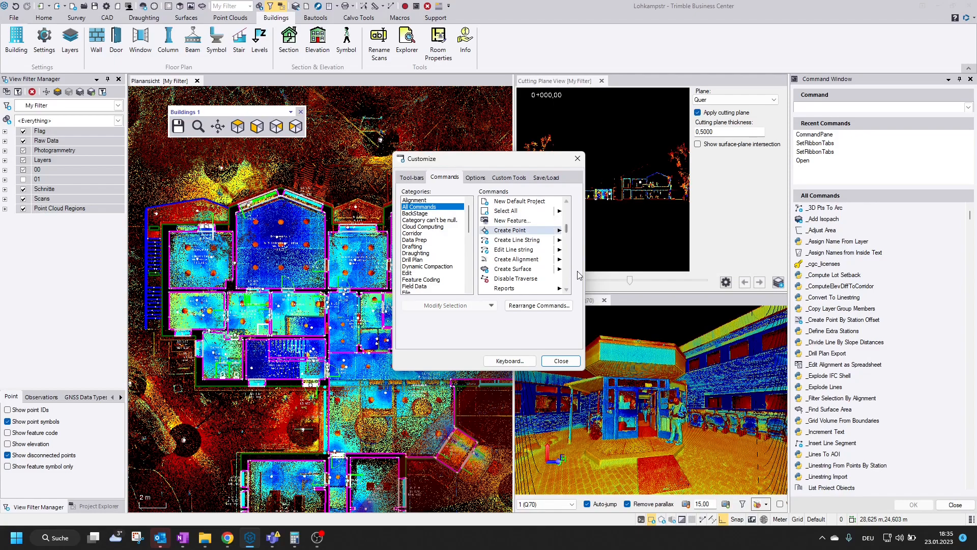
pyautogui.scroll(-3, 569, 279)
pyautogui.scroll(-10, 567, 276)
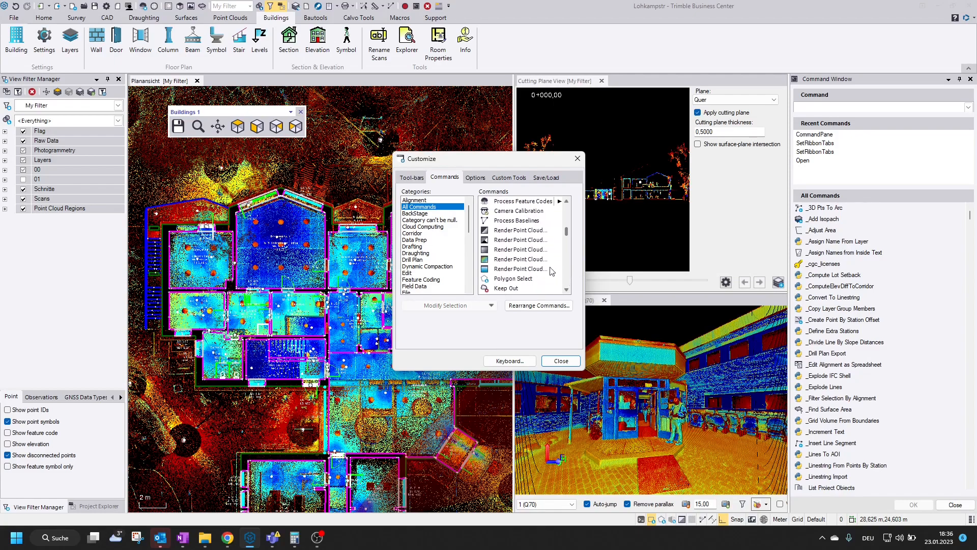
pyautogui.moveTo(505, 251); pyautogui.dragTo(305, 131)
pyautogui.moveTo(514, 259); pyautogui.dragTo(191, 149)
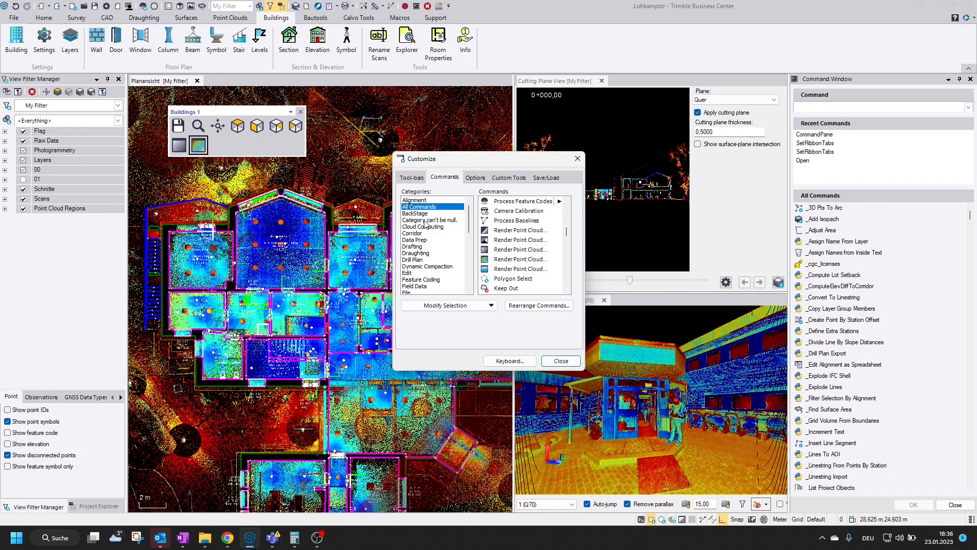
pyautogui.moveTo(508, 269); pyautogui.dragTo(211, 151)
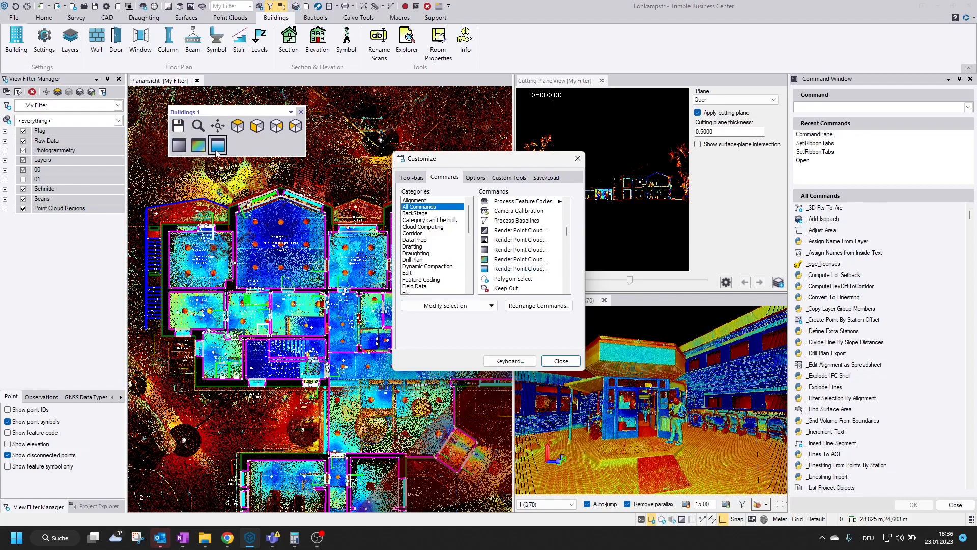
# Step: Add the No Shading Mode, Normal Shading Mode and Ambient Shading Mode commands to the Buildings 1 toolbar
pyautogui.scroll(-2, 529, 275)
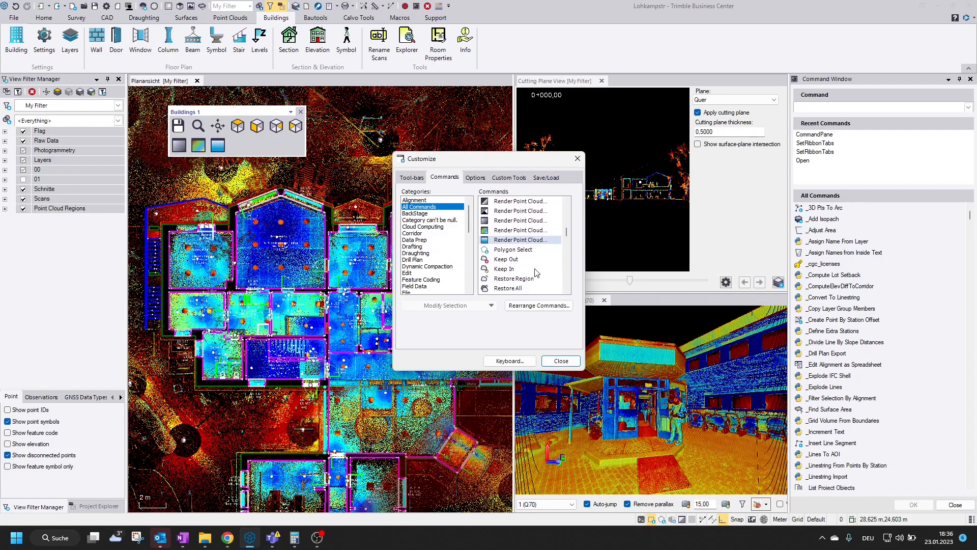
pyautogui.scroll(-10, 504, 276)
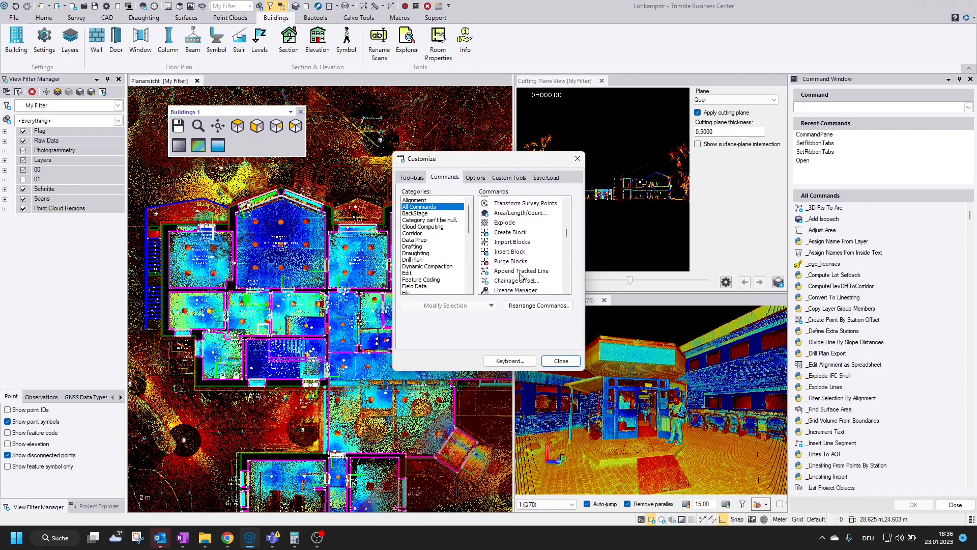
pyautogui.scroll(-5, 520, 276)
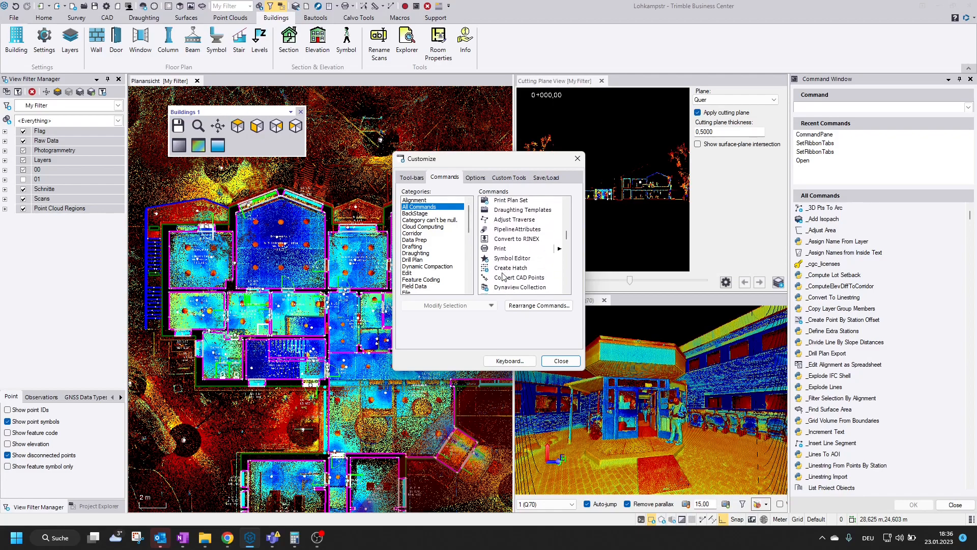
pyautogui.scroll(-3, 515, 265)
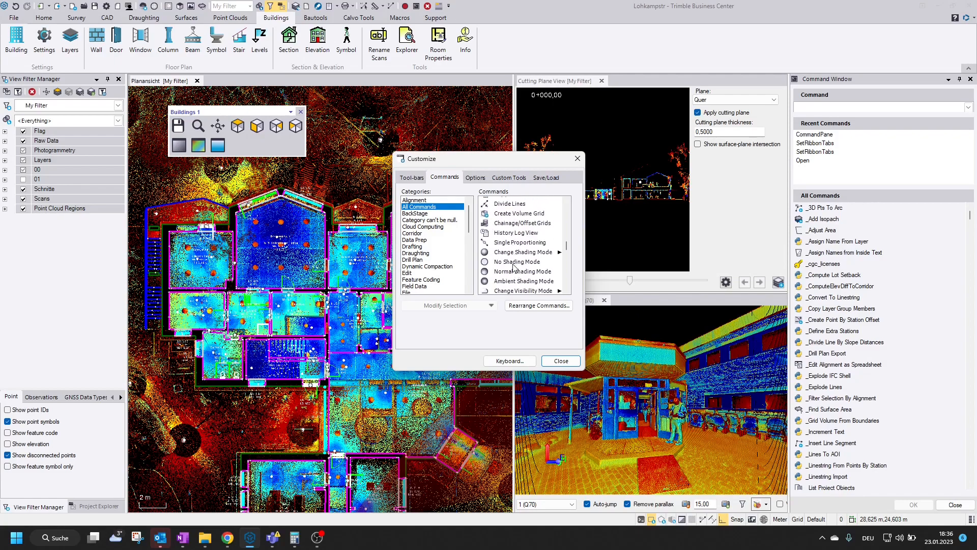
pyautogui.moveTo(504, 219)
pyautogui.mouseDown()
pyautogui.moveTo(455, 225)
pyautogui.moveTo(232, 145)
pyautogui.moveTo(432, 215)
pyautogui.moveTo(256, 146)
pyautogui.mouseUp()
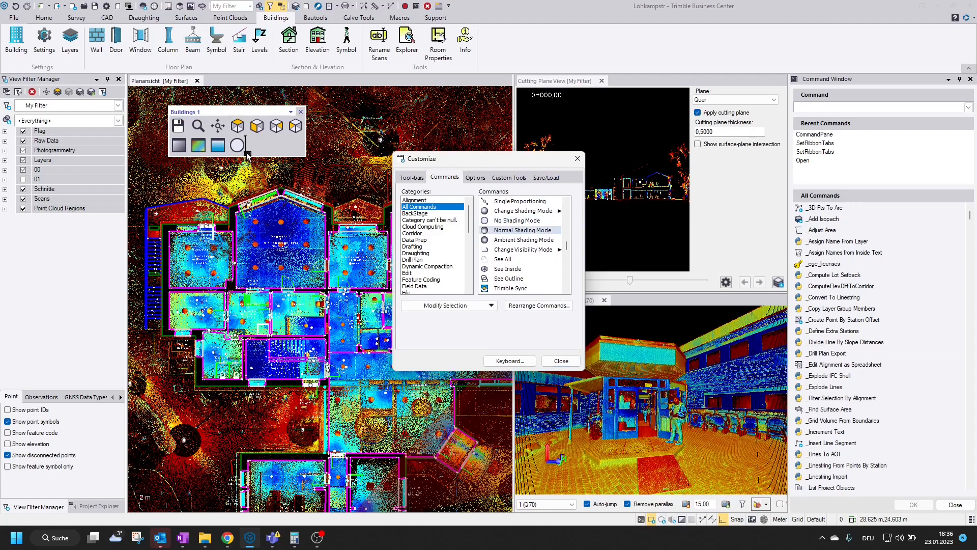
pyautogui.moveTo(508, 243)
pyautogui.mouseDown()
pyautogui.moveTo(264, 151)
pyautogui.moveTo(273, 146)
pyautogui.mouseUp()
# Step: Add the See All, See Inside and See Outline commands to the end of the Buildings 1 toolbar
pyautogui.moveTo(503, 259)
pyautogui.mouseDown()
pyautogui.moveTo(292, 163)
pyautogui.moveTo(286, 148)
pyautogui.mouseUp()
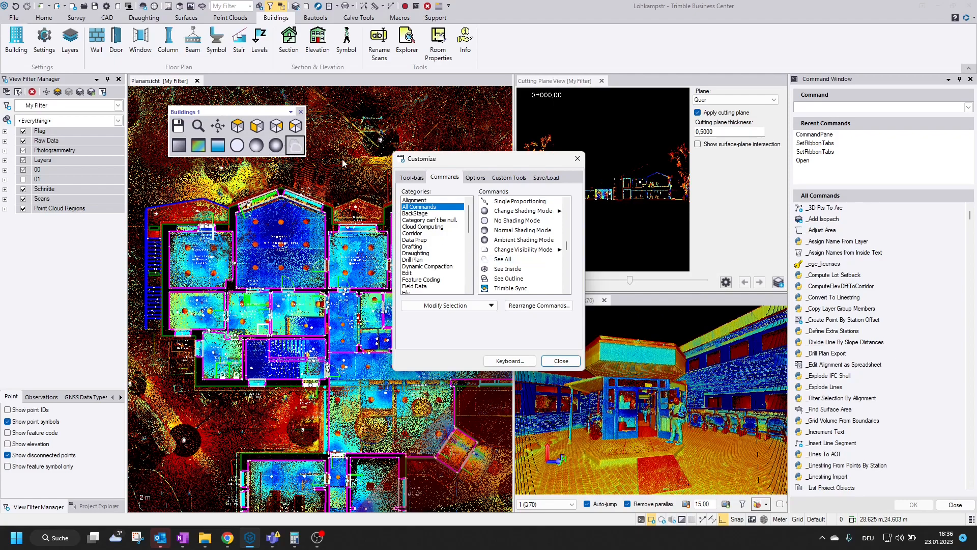
pyautogui.moveTo(515, 272); pyautogui.dragTo(304, 152)
pyautogui.moveTo(508, 278); pyautogui.dragTo(194, 168)
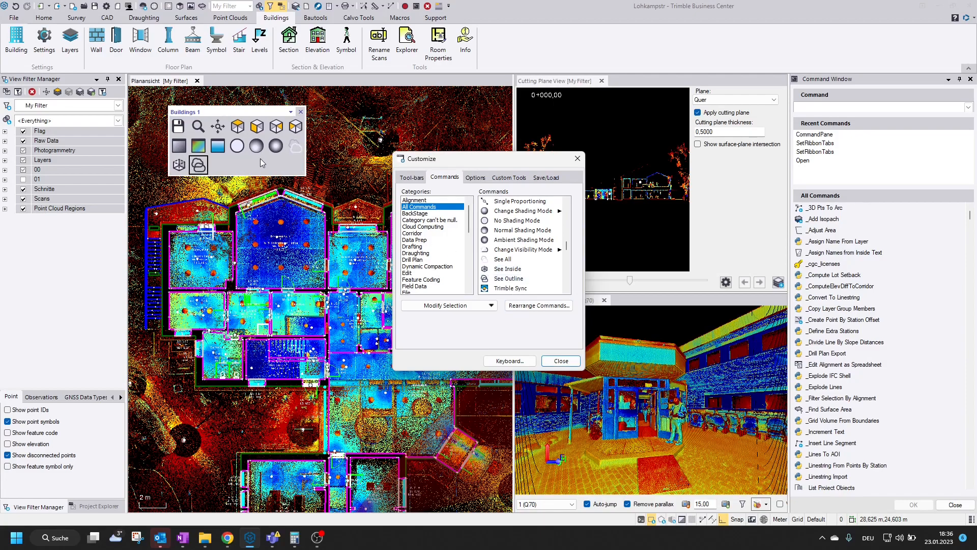
pyautogui.click(527, 279)
pyautogui.scroll(-1, 529, 269)
pyautogui.moveTo(566, 246); pyautogui.dragTo(570, 256)
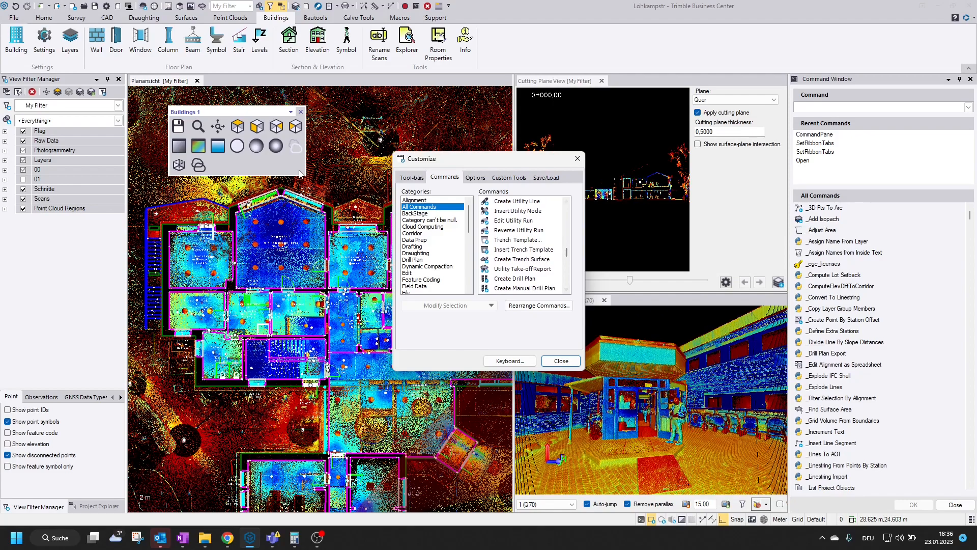
# Step: Widen the Buildings 1 toolbar, dock it directly beneath the ribbon and shift it to start above the plan view
pyautogui.moveTo(304, 166); pyautogui.dragTo(438, 125)
pyautogui.moveTo(371, 116); pyautogui.dragTo(336, 79)
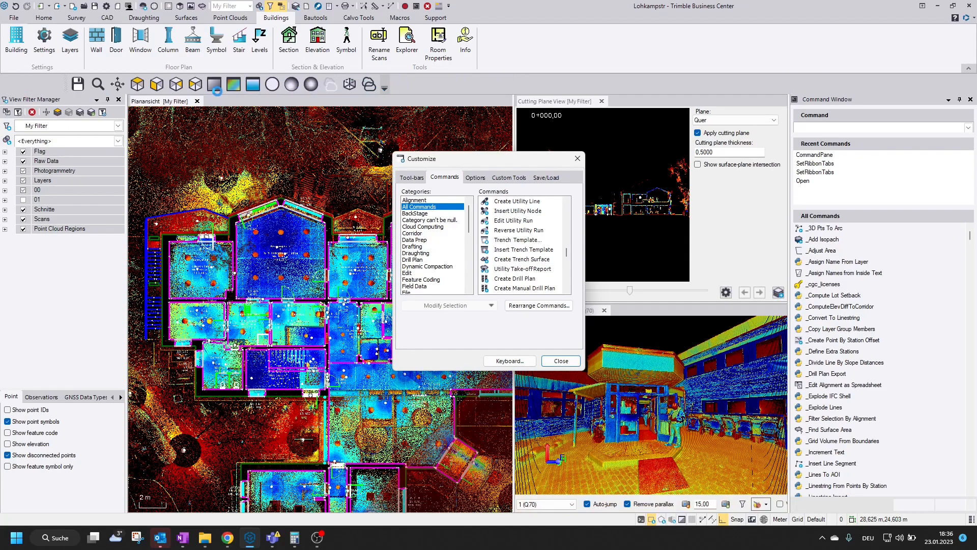
pyautogui.moveTo(63, 84); pyautogui.dragTo(120, 84)
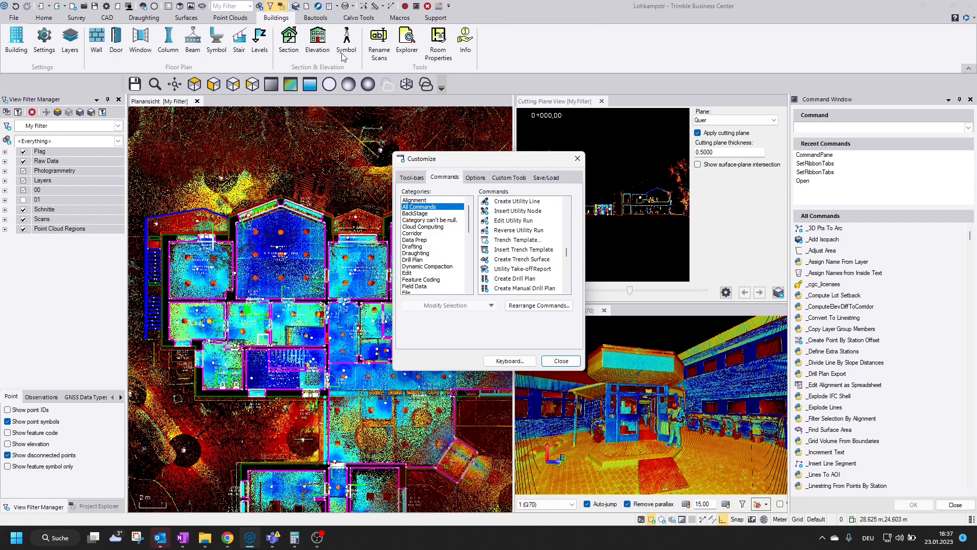
# Step: Create a new toolbar named "Buildings 2" with its location set to Floating, and return to the list of available commands
pyautogui.click(413, 178)
pyautogui.click(549, 201)
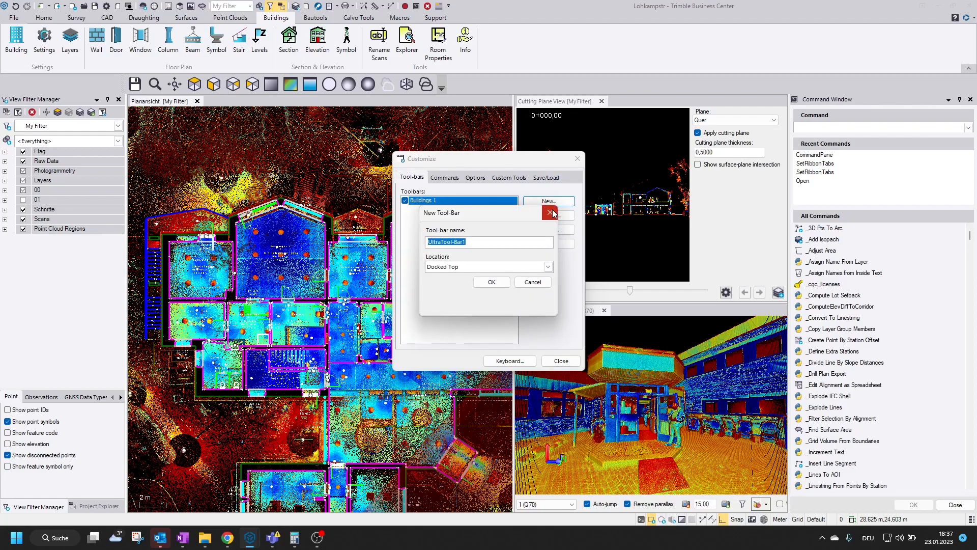
pyautogui.write('Buildings 2')
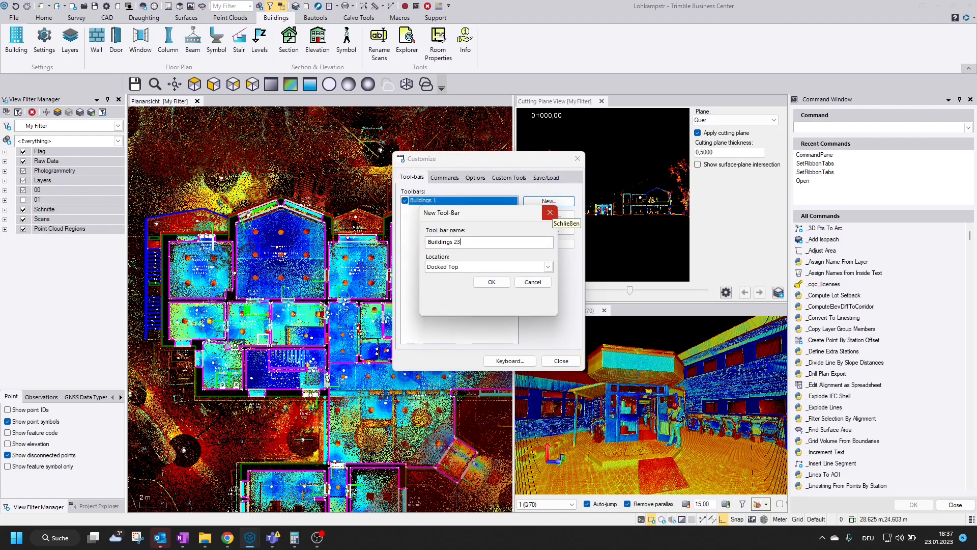
pyautogui.click(546, 267)
pyautogui.click(475, 310)
pyautogui.click(491, 282)
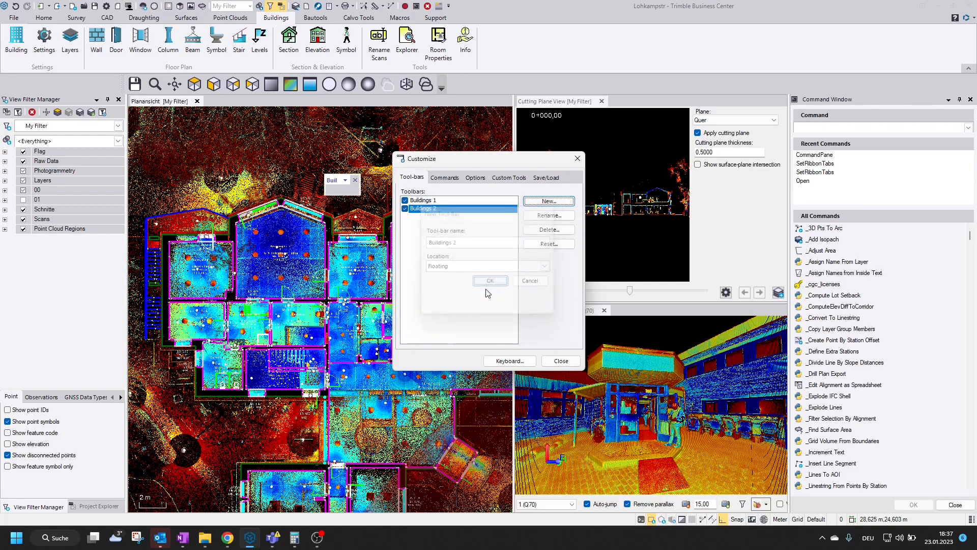
pyautogui.click(450, 177)
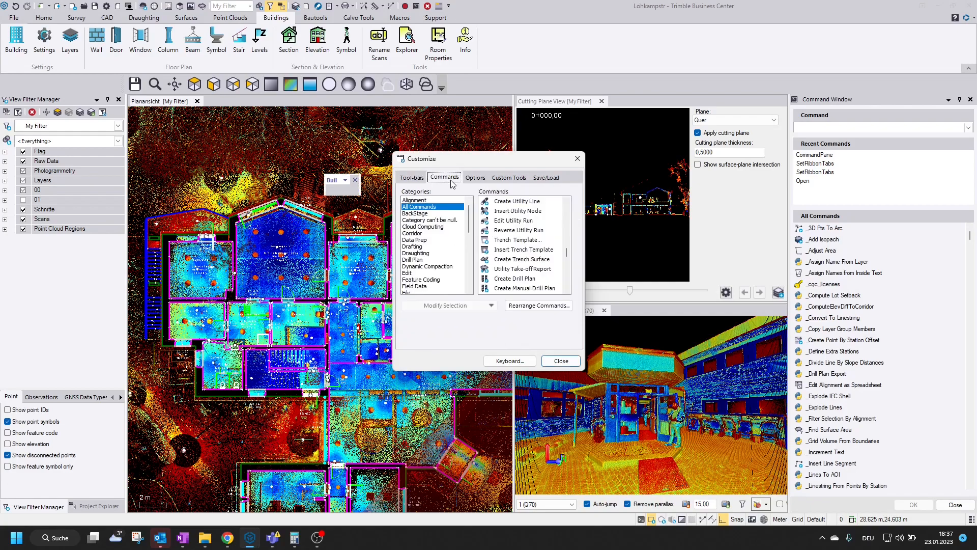
# Step: Add the Building, Settings, Layers, Wall, Door, Window and Column commands from the Macro Language category to the Buildings 2 toolbar
pyautogui.scroll(-3, 471, 272)
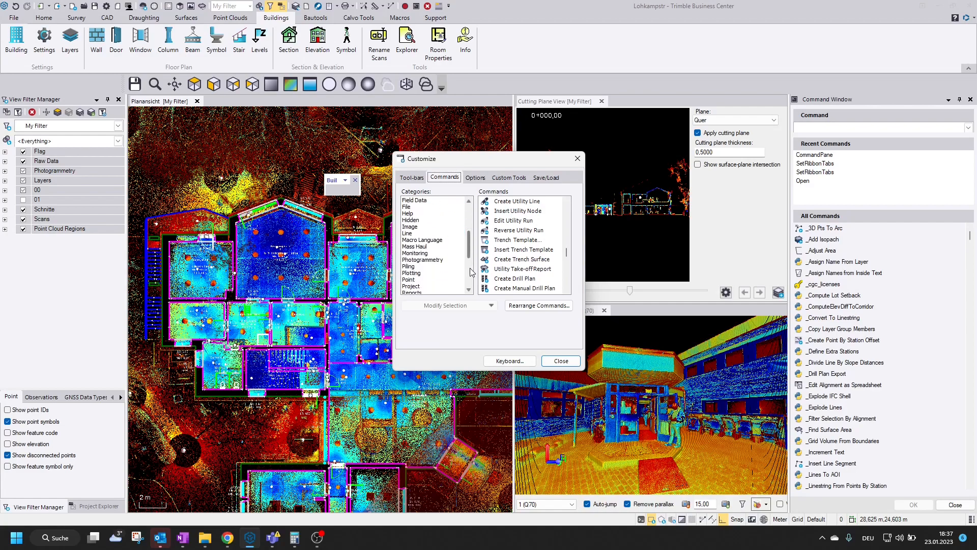
pyautogui.click(422, 240)
pyautogui.moveTo(502, 235); pyautogui.dragTo(341, 193)
pyautogui.moveTo(512, 240); pyautogui.dragTo(334, 213)
pyautogui.moveTo(509, 251); pyautogui.dragTo(355, 224)
pyautogui.moveTo(504, 260); pyautogui.dragTo(336, 270)
pyautogui.moveTo(516, 283); pyautogui.dragTo(336, 308)
# Step: Add the Beam, Symbol, Stair, Levels, Section and Elevation commands to the end of the Buildings 2 toolbar
pyautogui.scroll(-1, 503, 268)
pyautogui.scroll(-2, 504, 264)
pyautogui.moveTo(509, 240); pyautogui.dragTo(344, 337)
pyautogui.moveTo(506, 259); pyautogui.dragTo(346, 354)
pyautogui.moveTo(507, 270); pyautogui.dragTo(343, 375)
pyautogui.moveTo(498, 280); pyautogui.dragTo(344, 392)
pyautogui.moveTo(508, 289); pyautogui.dragTo(344, 421)
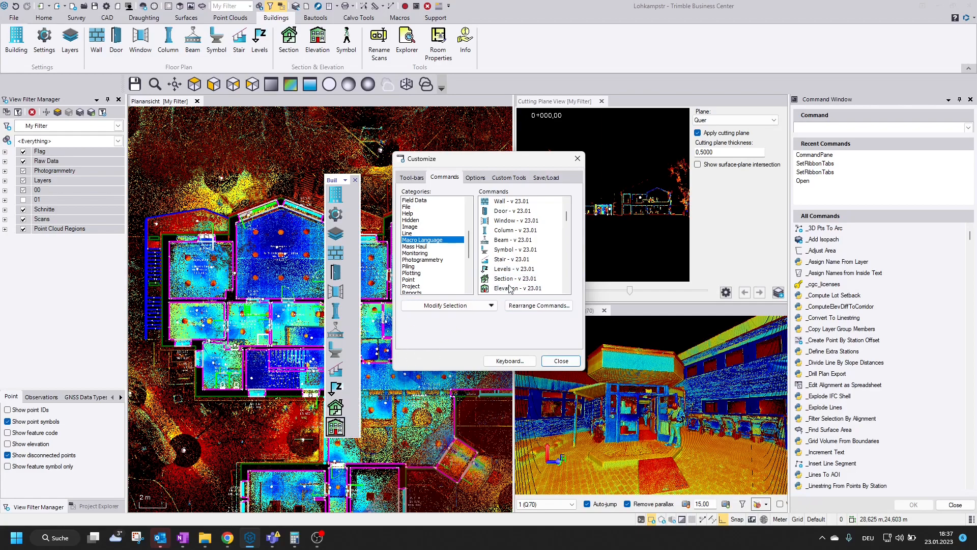
# Step: Add the second Symbol command and Rename scans to the Buildings 2 toolbar, and place it as a single row over the plan view
pyautogui.click(566, 290)
pyautogui.scroll(-2, 566, 290)
pyautogui.moveTo(511, 211)
pyautogui.mouseDown()
pyautogui.moveTo(399, 334)
pyautogui.moveTo(345, 425)
pyautogui.mouseUp()
pyautogui.moveTo(512, 224); pyautogui.dragTo(682, 182)
pyautogui.moveTo(554, 182); pyautogui.dragTo(427, 115)
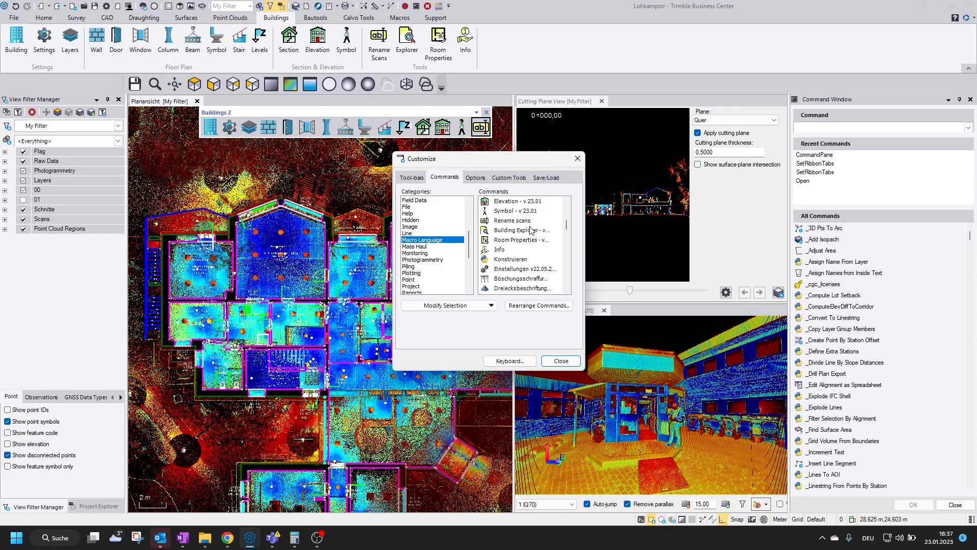
# Step: Add Building Explorer, Room Properties and Info to the Buildings 2 toolbar, and dock it in one row beside Buildings 1 beneath the ribbon
pyautogui.moveTo(517, 232); pyautogui.dragTo(487, 131)
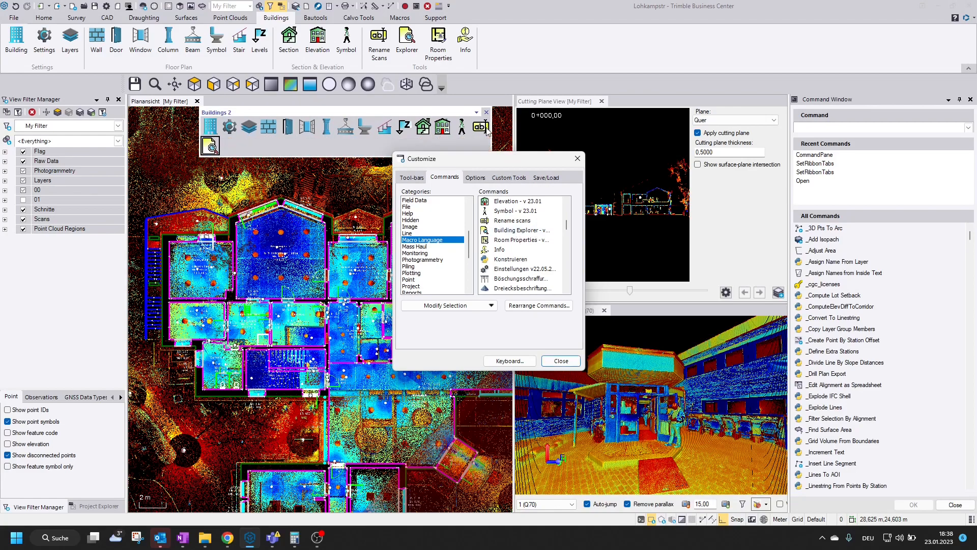
pyautogui.moveTo(528, 247); pyautogui.dragTo(222, 148)
pyautogui.moveTo(498, 251); pyautogui.dragTo(249, 146)
pyautogui.moveTo(490, 139); pyautogui.dragTo(661, 131)
pyautogui.moveTo(465, 110); pyautogui.dragTo(672, 83)
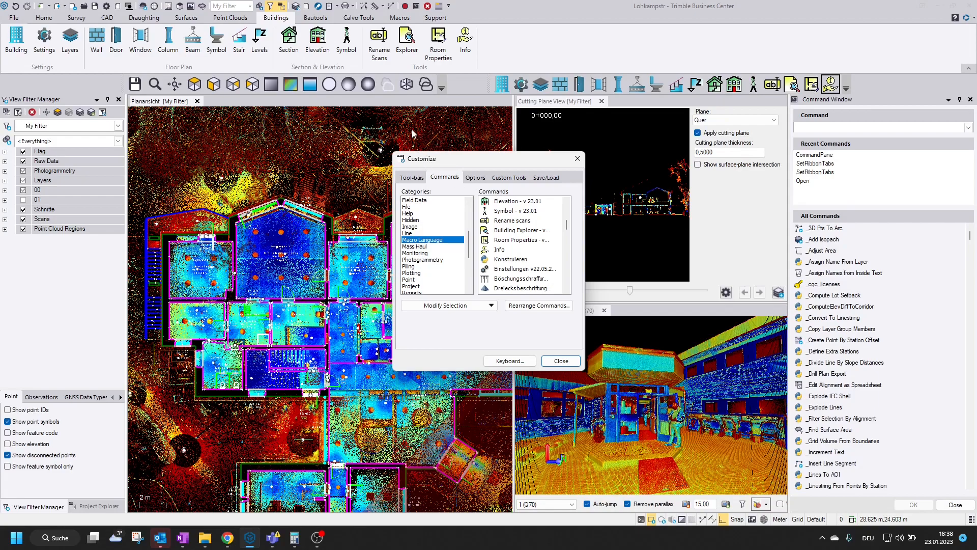
# Step: Save the customized interface as a new layout named "Test New" and close the customization dialog
pyautogui.click(543, 179)
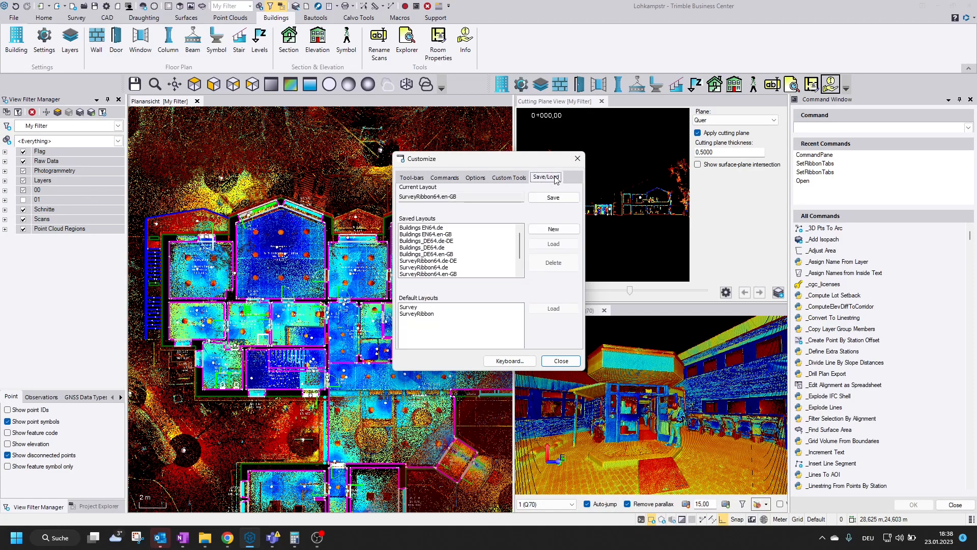
pyautogui.click(553, 228)
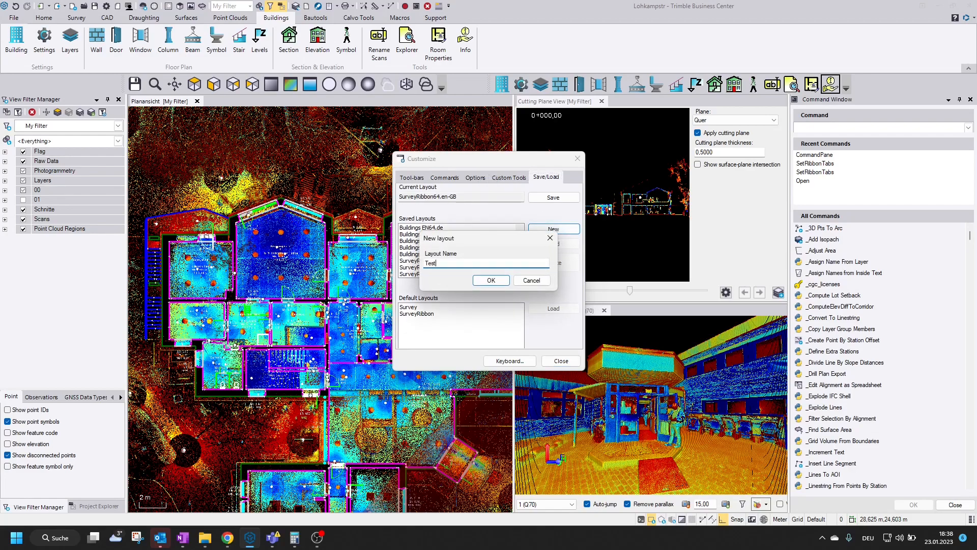
pyautogui.click(501, 281)
pyautogui.click(557, 201)
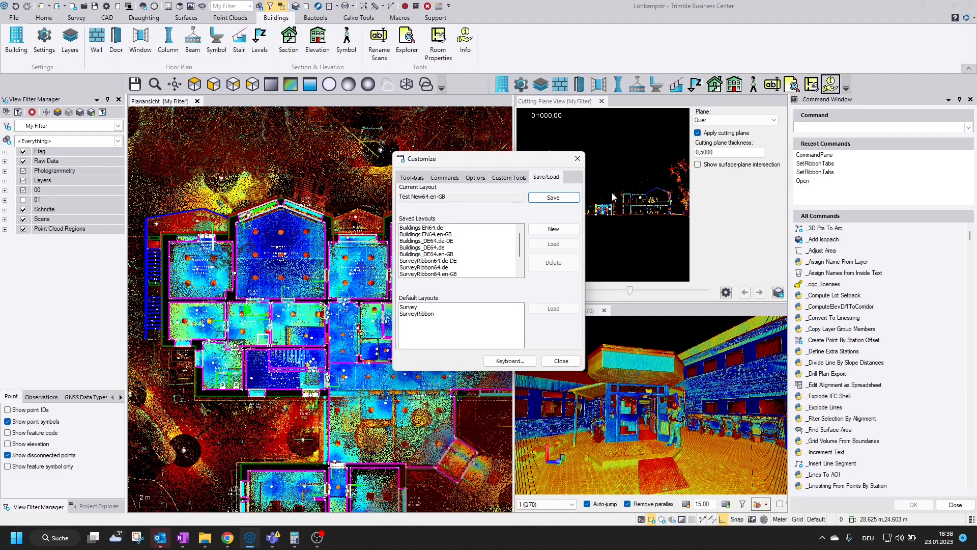
pyautogui.click(577, 160)
# Step: Switch to File Explorer and select the two Test New64.en-GB layout files in the Trimble Business Center 38.0 folder
pyautogui.moveTo(205, 537)
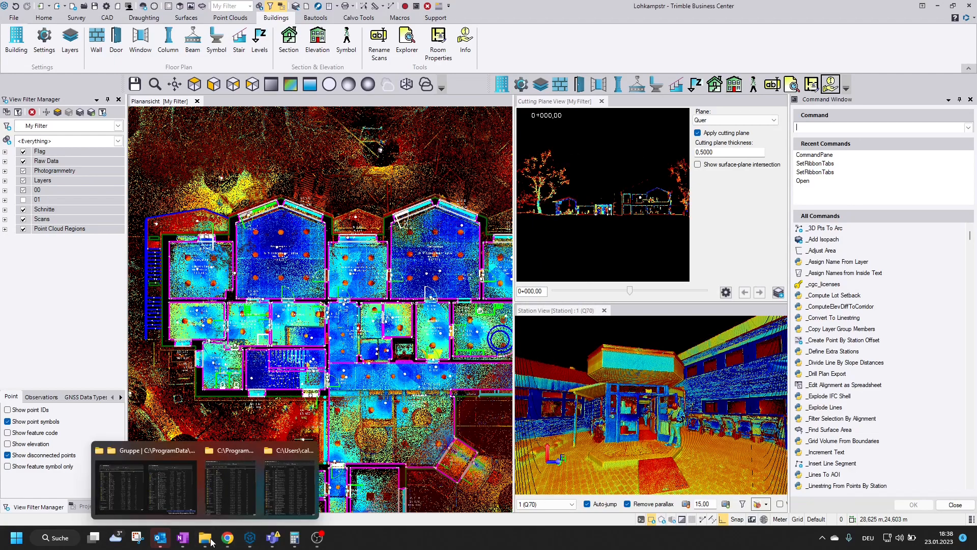
pyautogui.click(157, 499)
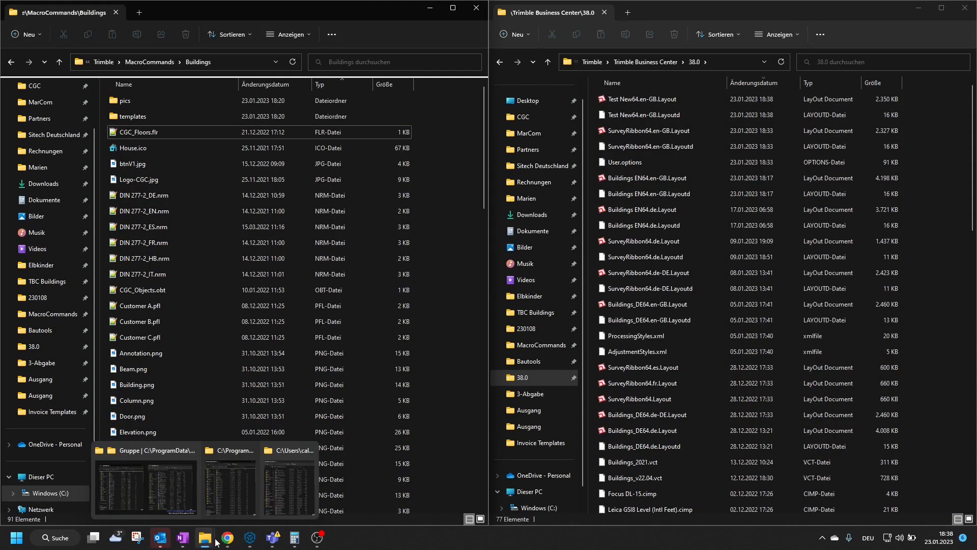
pyautogui.click(750, 62)
pyautogui.click(663, 100)
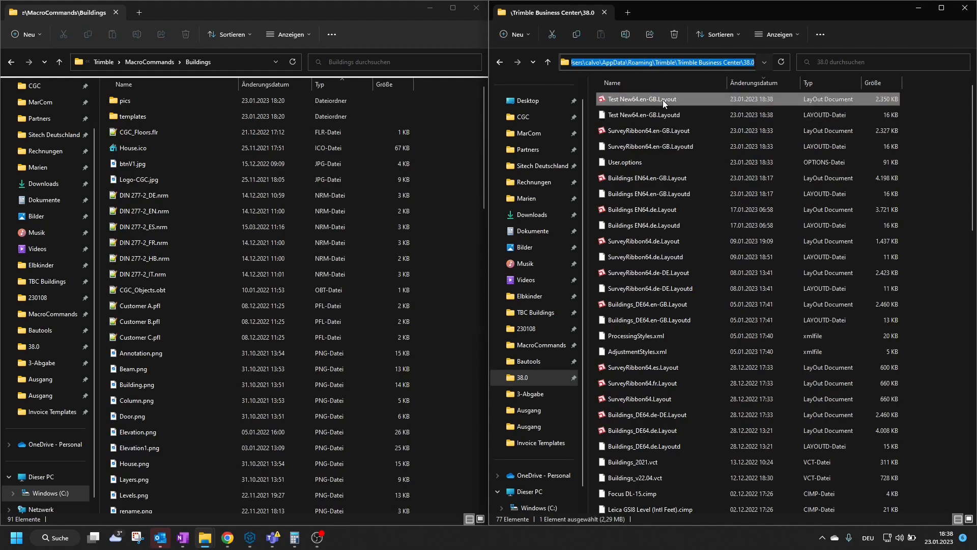
pyautogui.keyDown('shift'); pyautogui.click(677, 114); pyautogui.keyUp('shift')
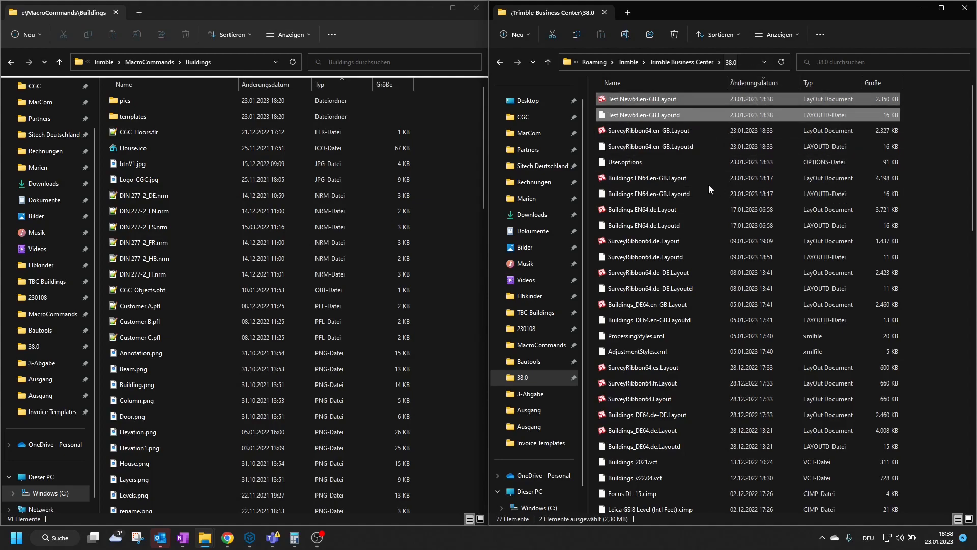
# Step: Return to Trimble Business Center, locate the Test New64.en-GB layout among the saved layouts, and close the customization dialog
pyautogui.click(249, 537)
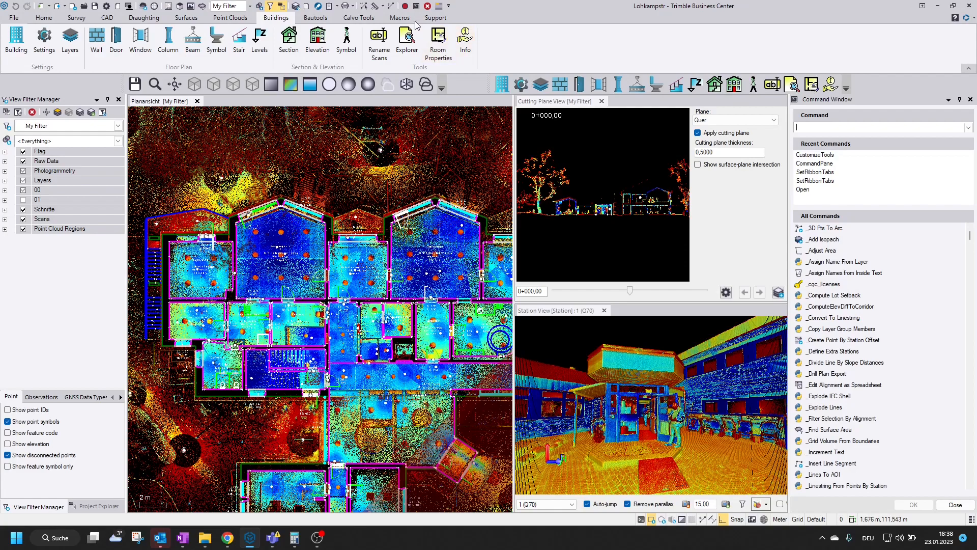
pyautogui.doubleClick(823, 155)
pyautogui.click(558, 178)
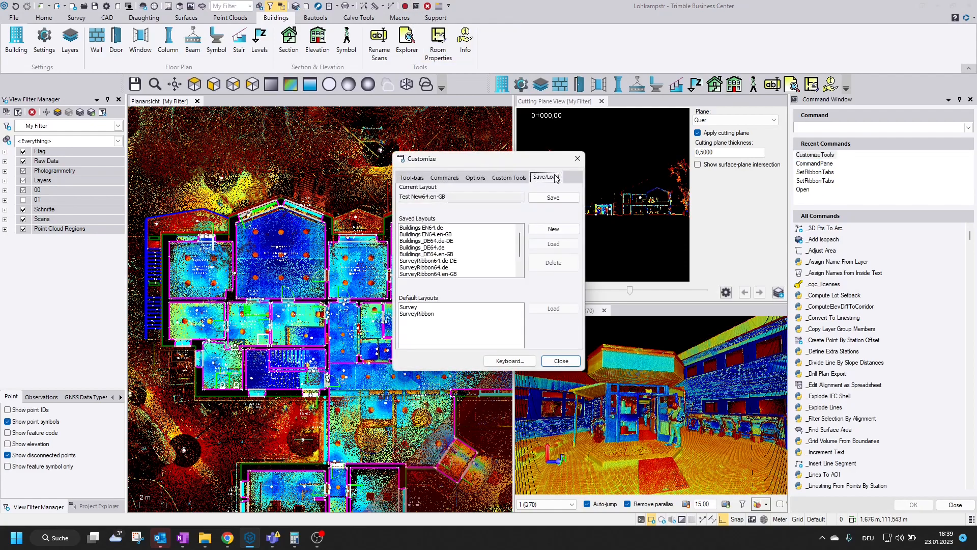
pyautogui.click(425, 254)
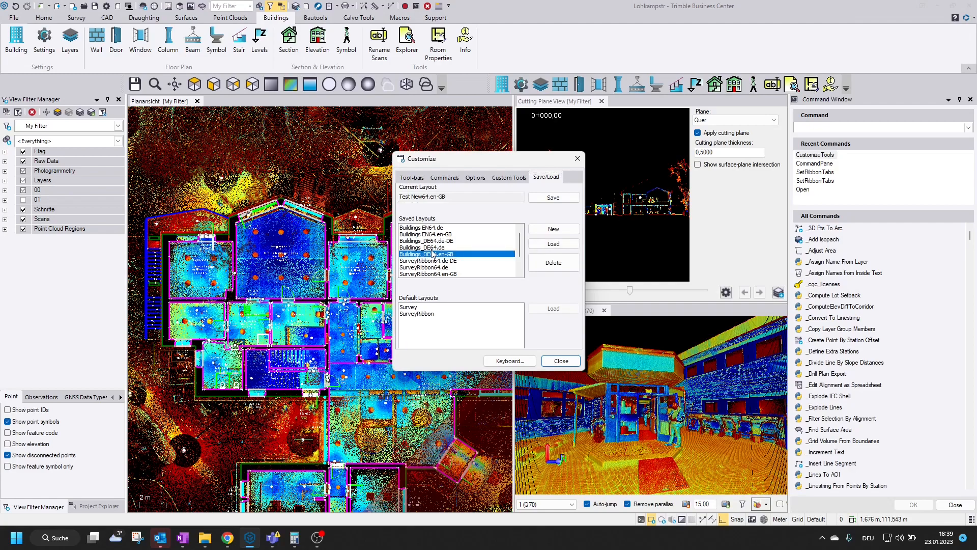
pyautogui.scroll(-2, 437, 257)
pyautogui.click(427, 273)
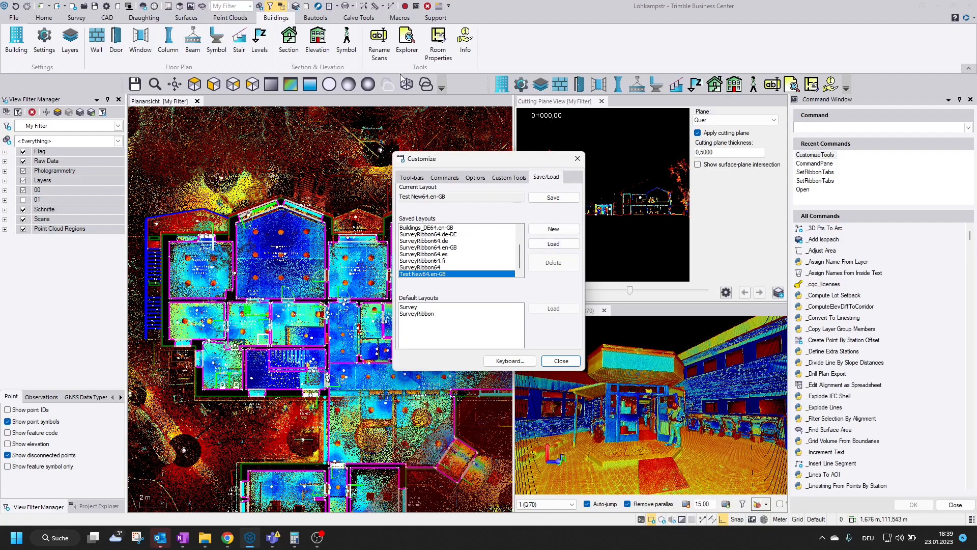
pyautogui.click(560, 361)
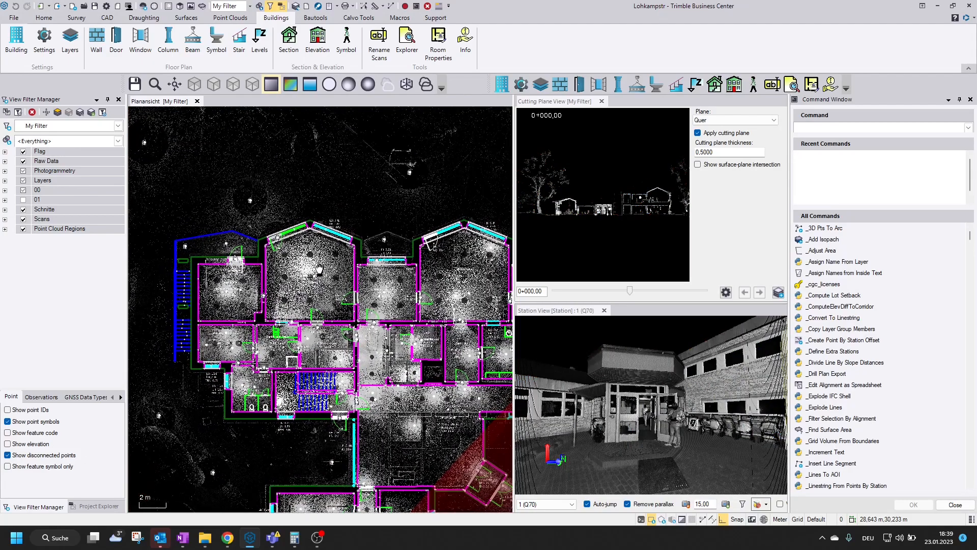
# Step: Render the point cloud by colour coded intensity and display it in See Inside mode
pyautogui.click(290, 84)
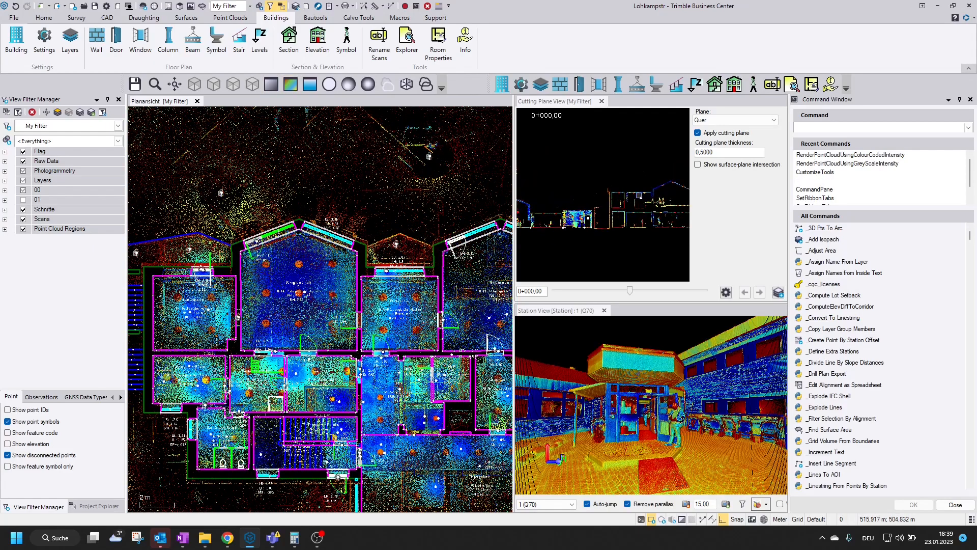
pyautogui.scroll(5, 397, 254)
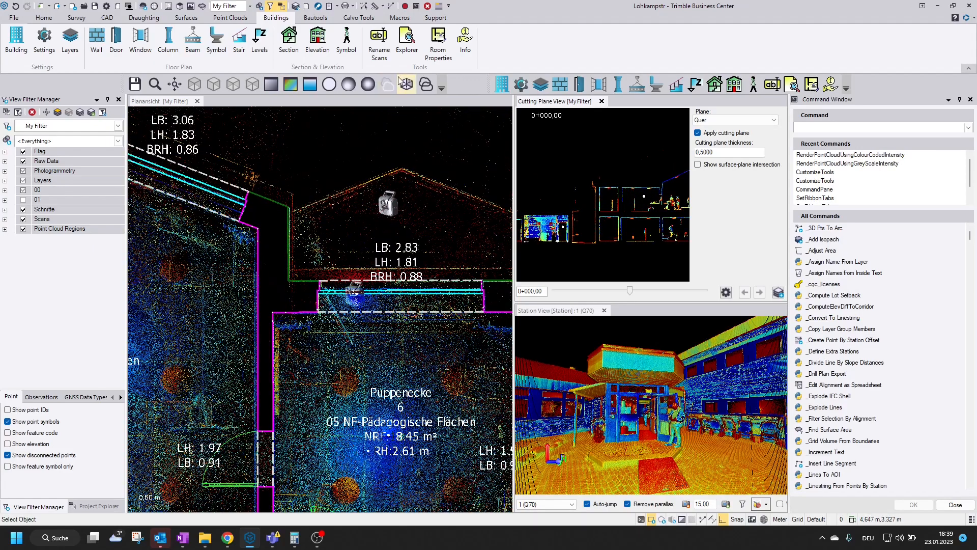
pyautogui.click(407, 84)
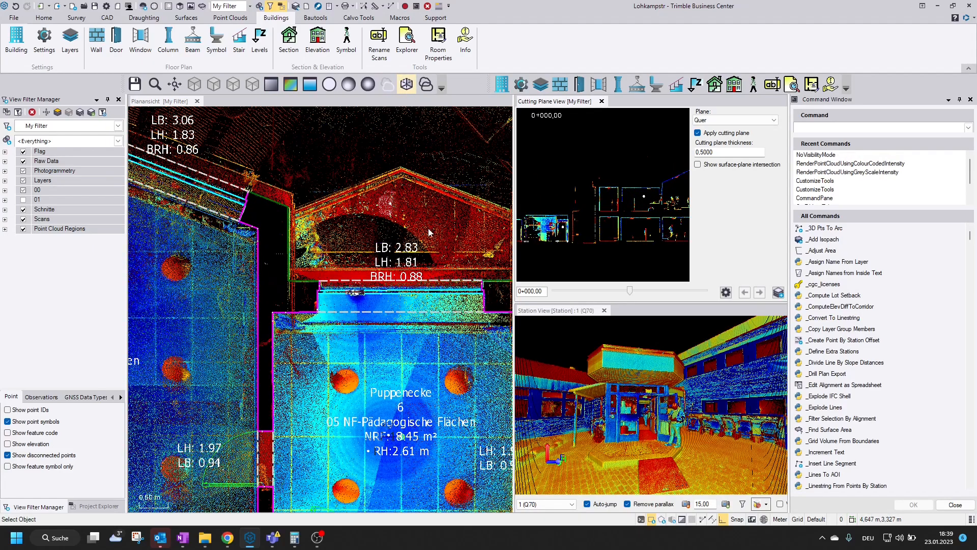
pyautogui.moveTo(364, 365); pyautogui.dragTo(336, 187, button='middle')
pyautogui.scroll(3, 328, 295)
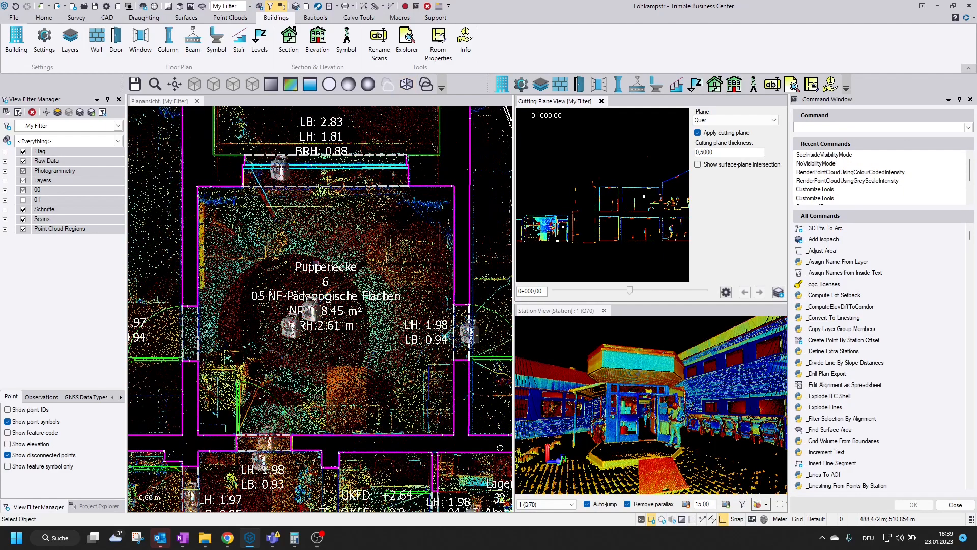
# Step: Switch the point cloud to See All and then See Outline, examining the scanned outlines around the Puppenecke and Flur rooms
pyautogui.click(386, 84)
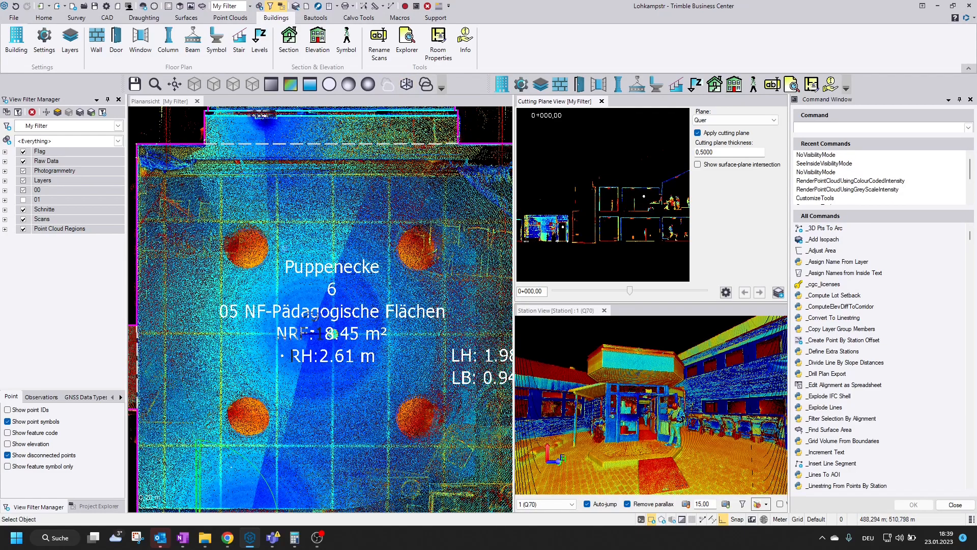
pyautogui.click(426, 85)
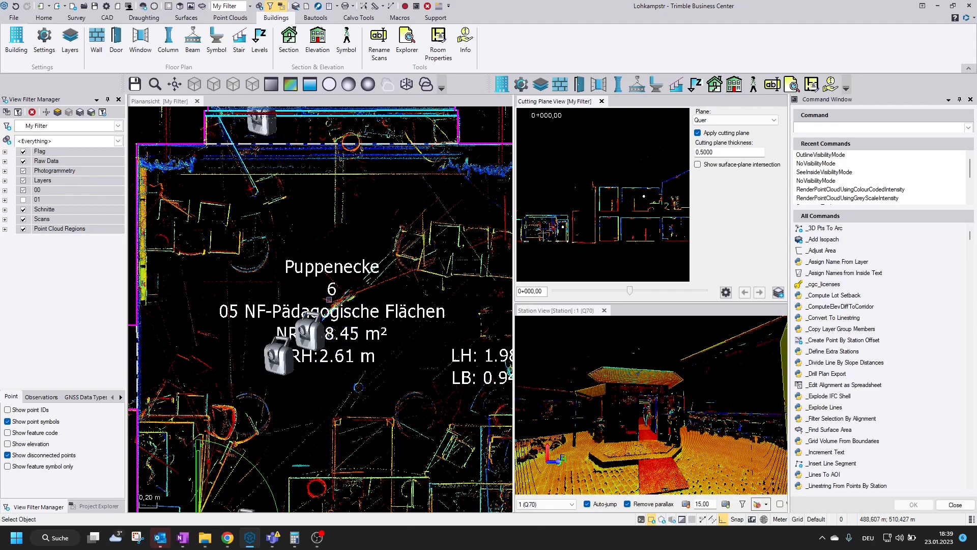
pyautogui.scroll(-3, 328, 297)
pyautogui.moveTo(285, 395); pyautogui.dragTo(293, 303, button='middle')
pyautogui.scroll(1, 336, 422)
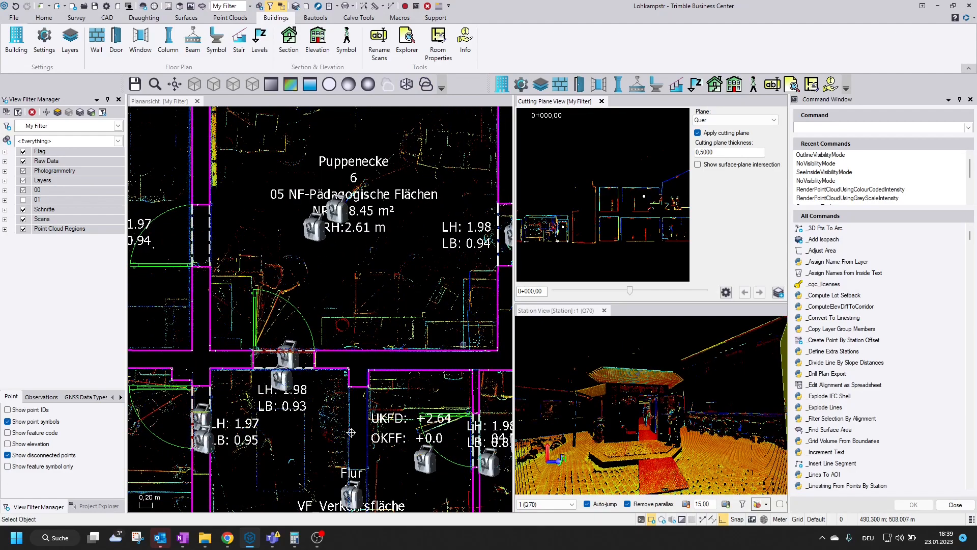
pyautogui.scroll(2, 501, 351)
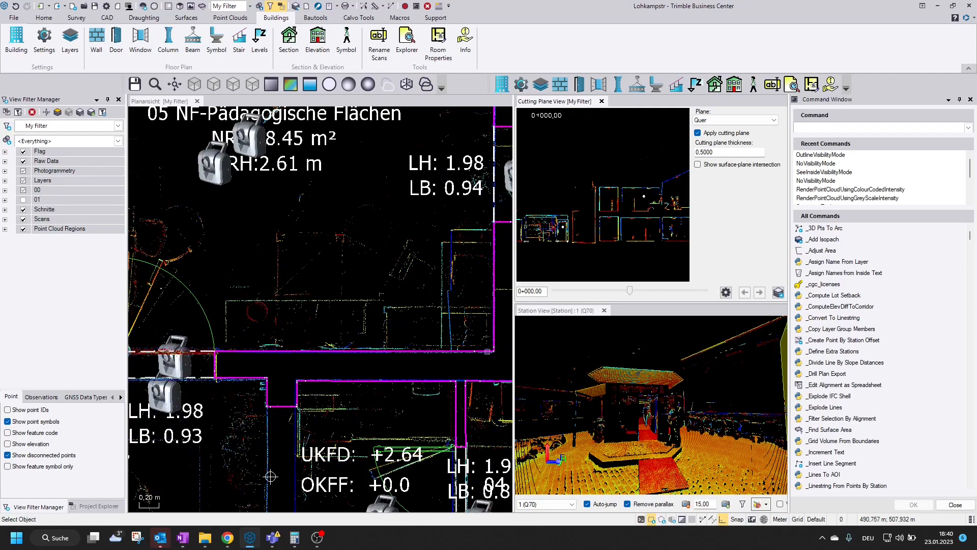
pyautogui.moveTo(364, 342); pyautogui.dragTo(494, 152, button='middle')
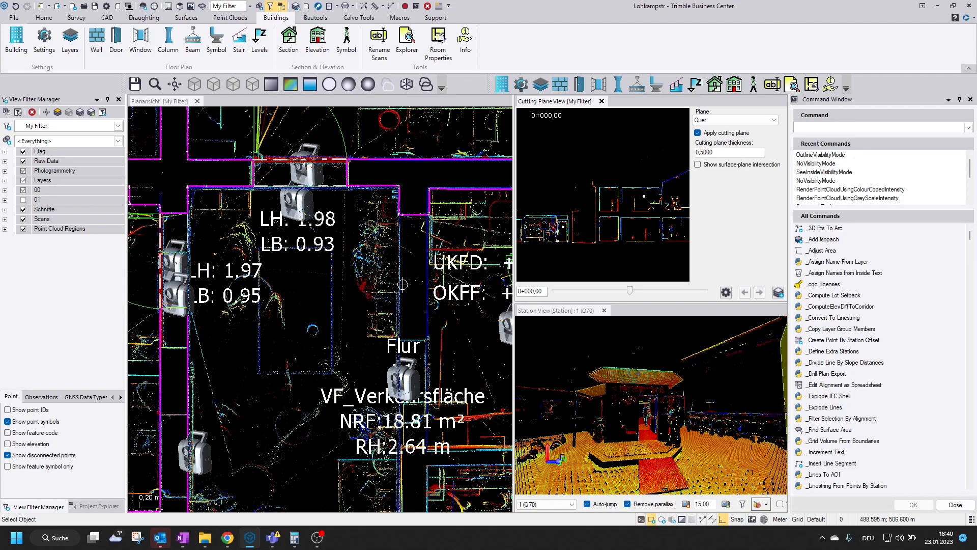
pyautogui.scroll(-1, 414, 339)
pyautogui.moveTo(414, 329); pyautogui.dragTo(312, 248, button='middle')
# Step: Apply the 00 view filter to the plan and cutting plane views, and collapse the 00 layer group
pyautogui.scroll(-4, 394, 339)
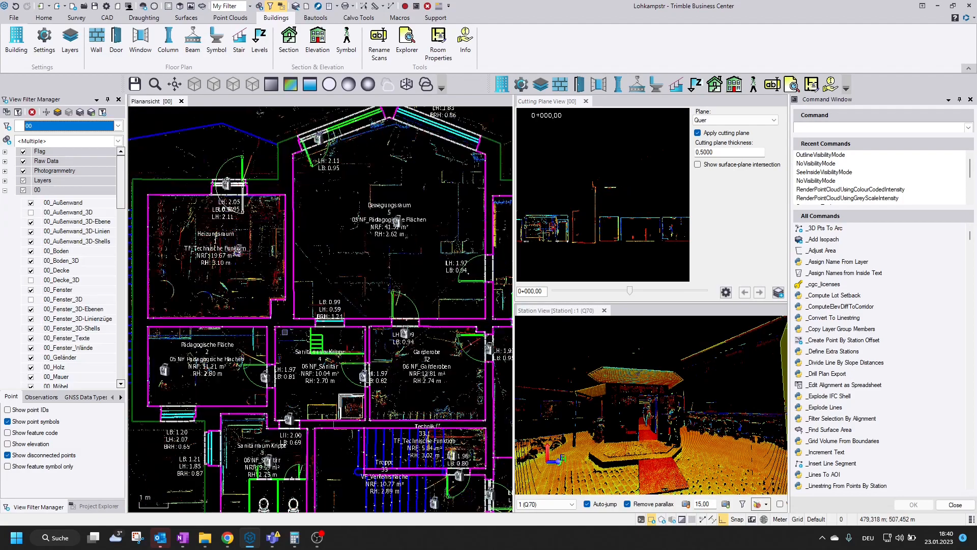
pyautogui.scroll(2, 306, 331)
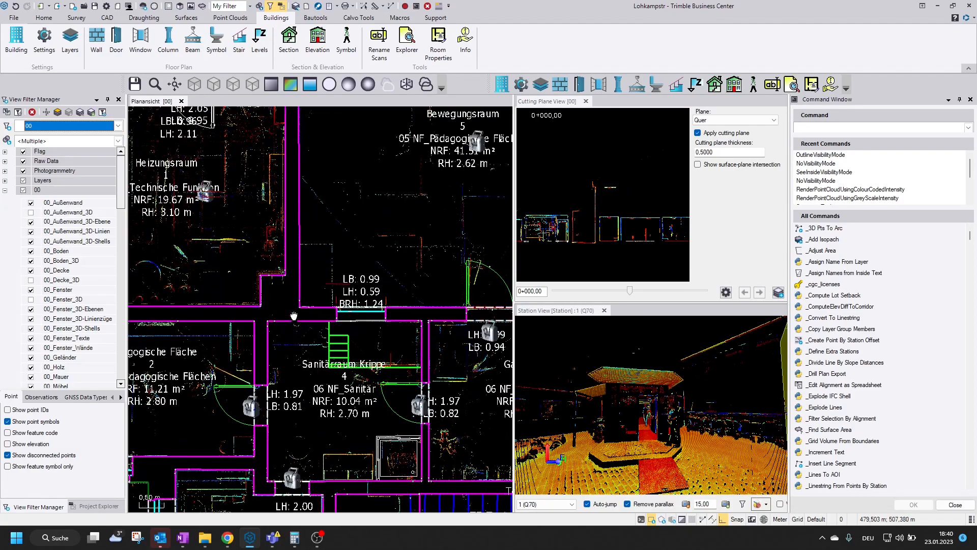
pyautogui.moveTo(294, 323); pyautogui.dragTo(293, 268, button='middle')
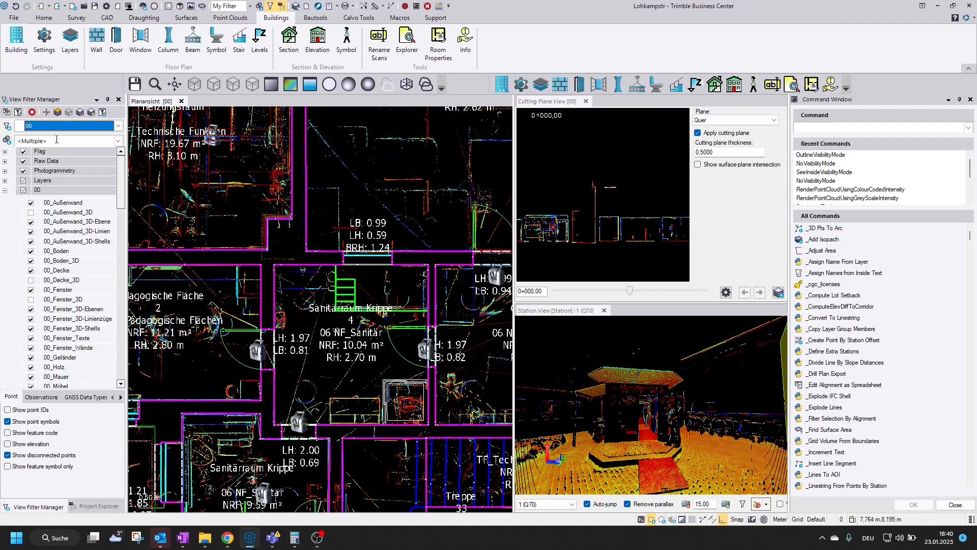
pyautogui.click(4, 190)
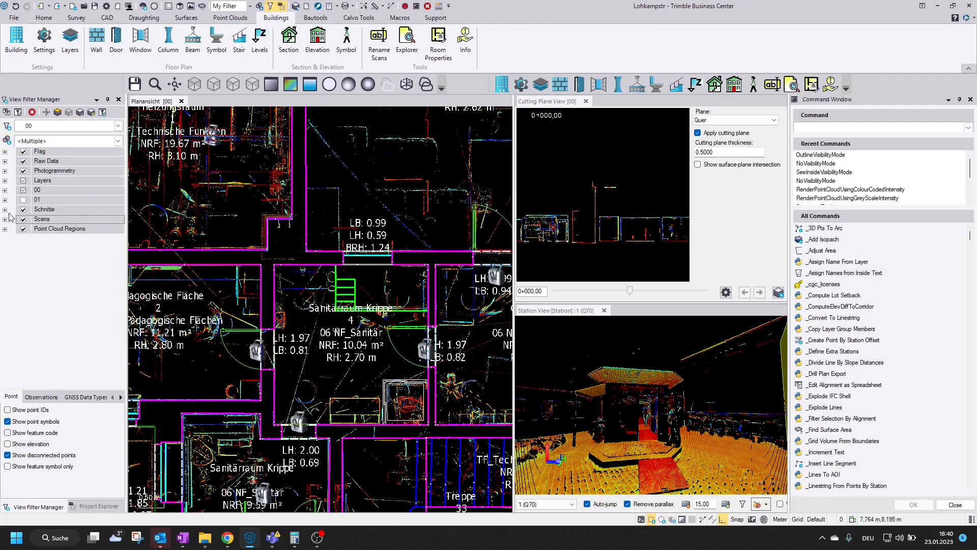
pyautogui.scroll(-5, 320, 310)
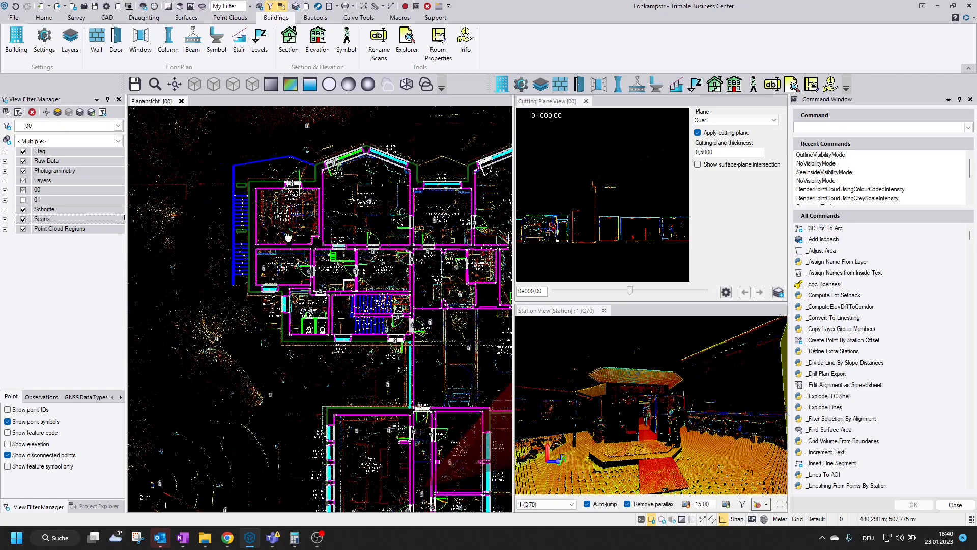
pyautogui.scroll(-4, 321, 309)
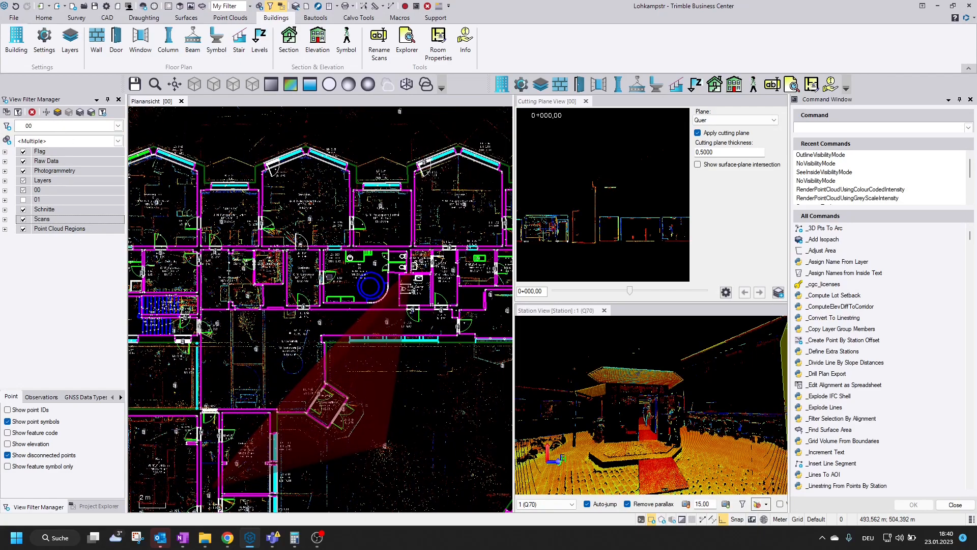
pyautogui.scroll(-1, 303, 226)
pyautogui.moveTo(302, 226); pyautogui.dragTo(338, 206, button='middle')
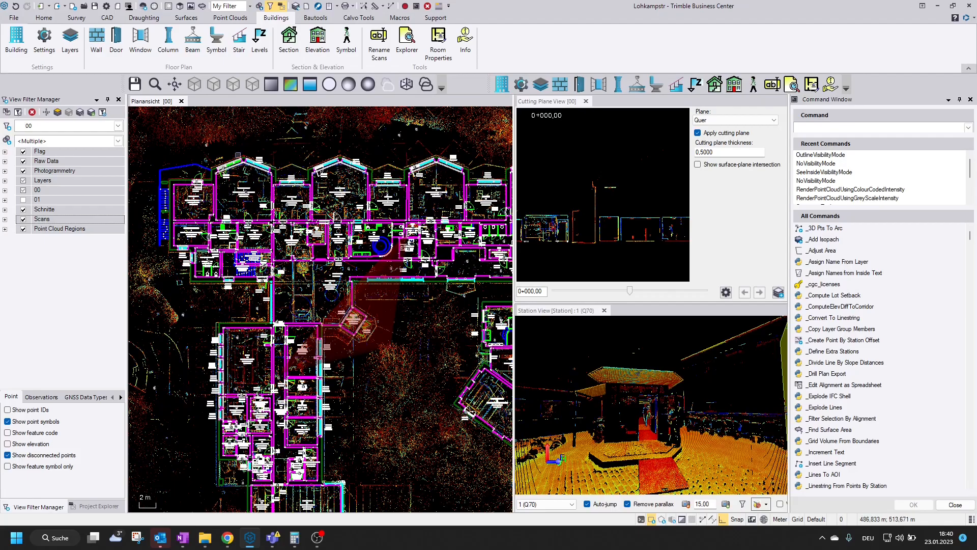